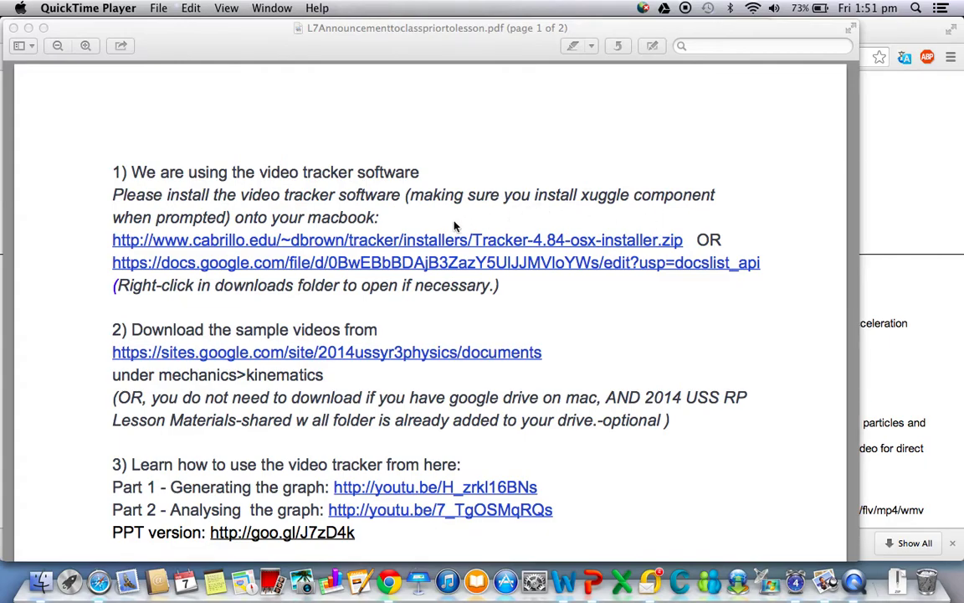
Switch from the announcement PDF to Chrome and get the Tracker 4.84 installer for Mac OS X from the Tracker website
{"action": "left_click", "coordinate": [484, 198]}
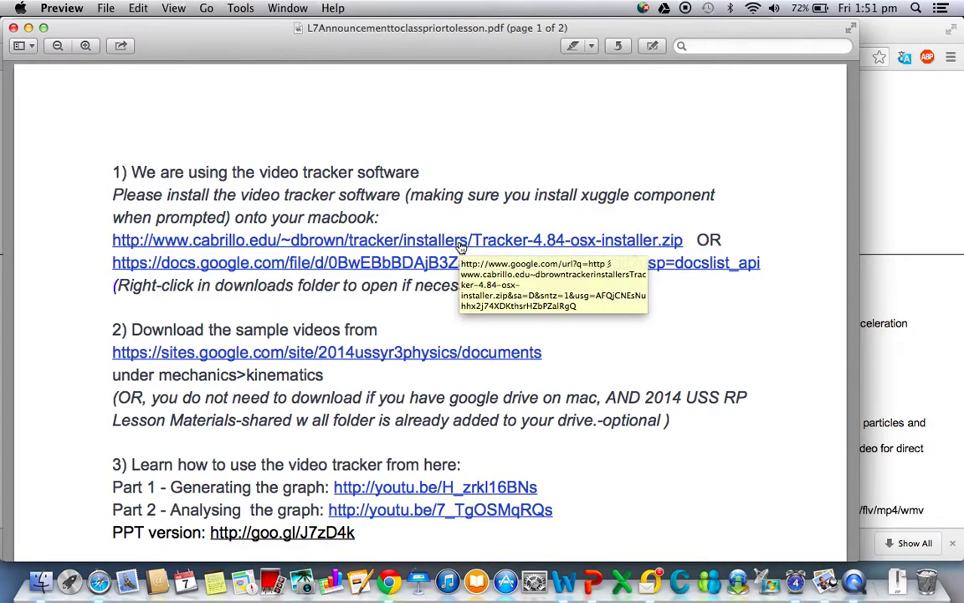
{"action": "key", "text": "ctrl+Up"}
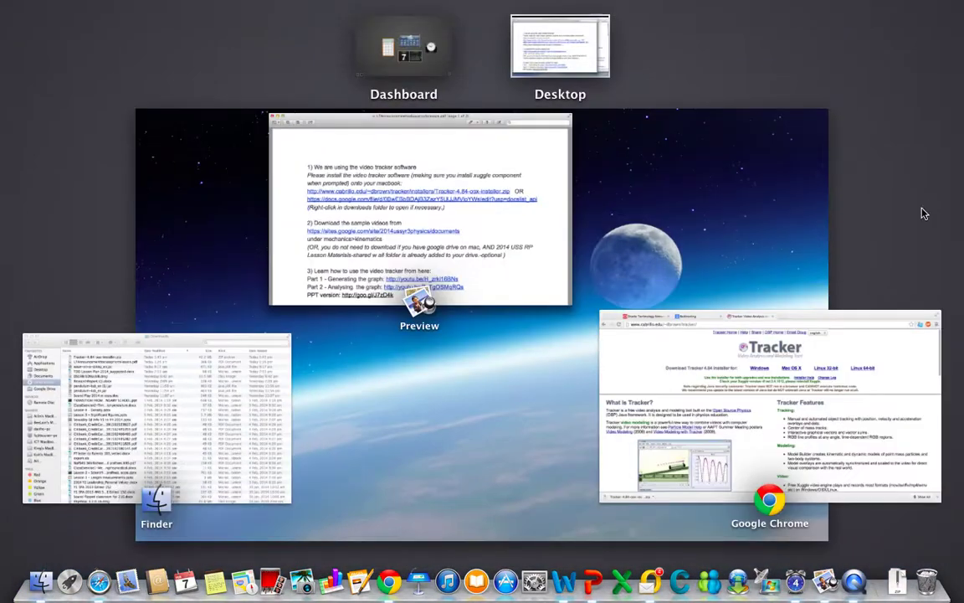
{"action": "left_click", "coordinate": [649, 316]}
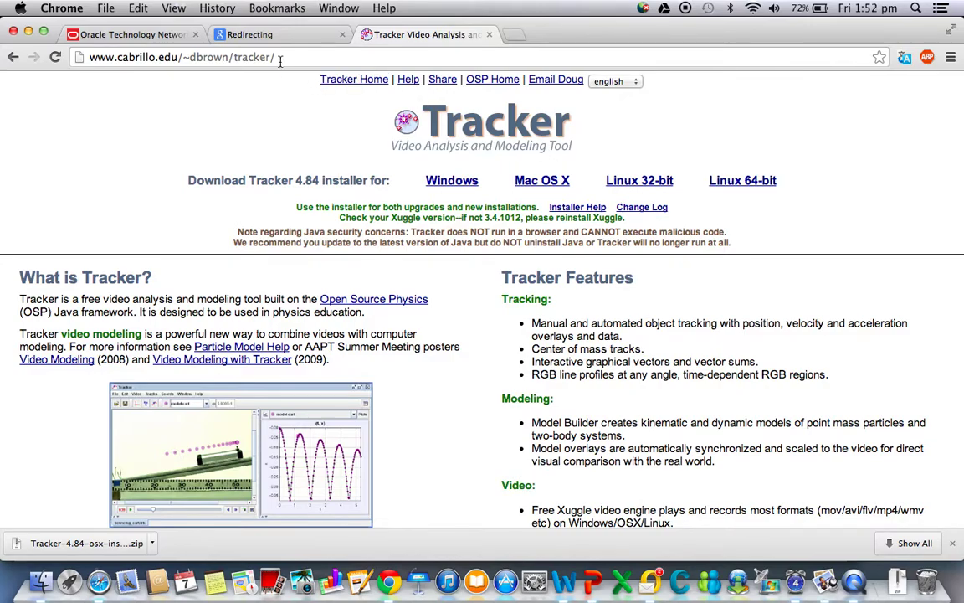
{"action": "left_click", "coordinate": [535, 182]}
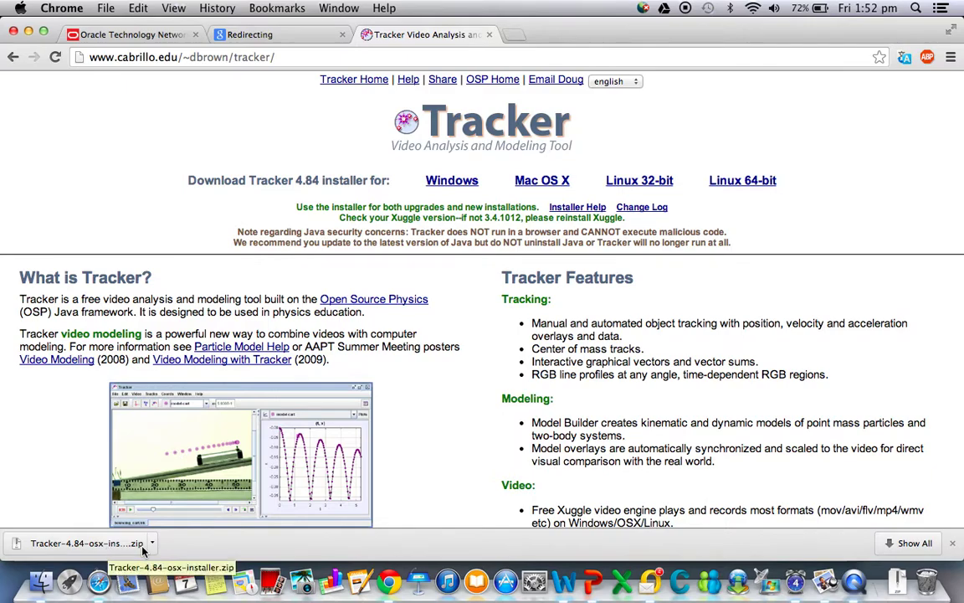
Show the Downloads folder in Finder and extract the Tracker-4.84-osx-installer.zip archive
{"action": "left_click", "coordinate": [900, 582]}
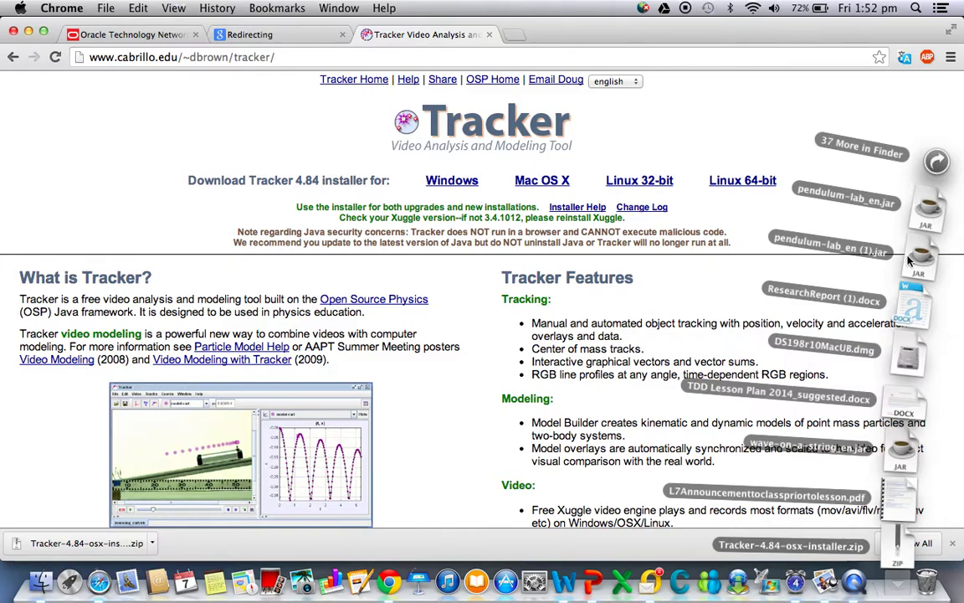
{"action": "left_click", "coordinate": [844, 151]}
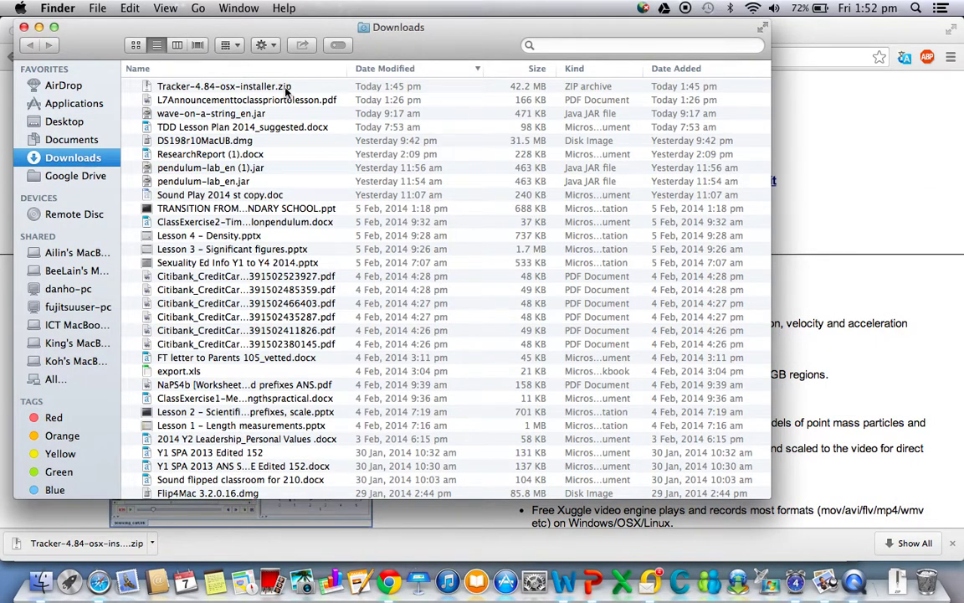
{"action": "double_click", "coordinate": [286, 87]}
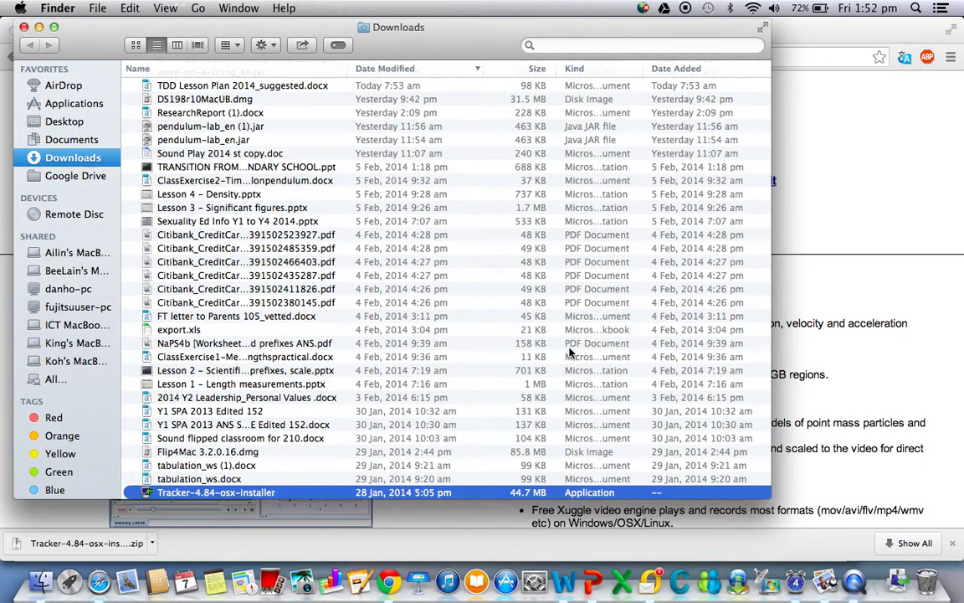
Try to run the extracted Tracker-4.84-osx-installer application, authorising it with the account password
{"action": "scroll", "coordinate": [394, 365], "scroll_direction": "down", "scroll_amount": 3}
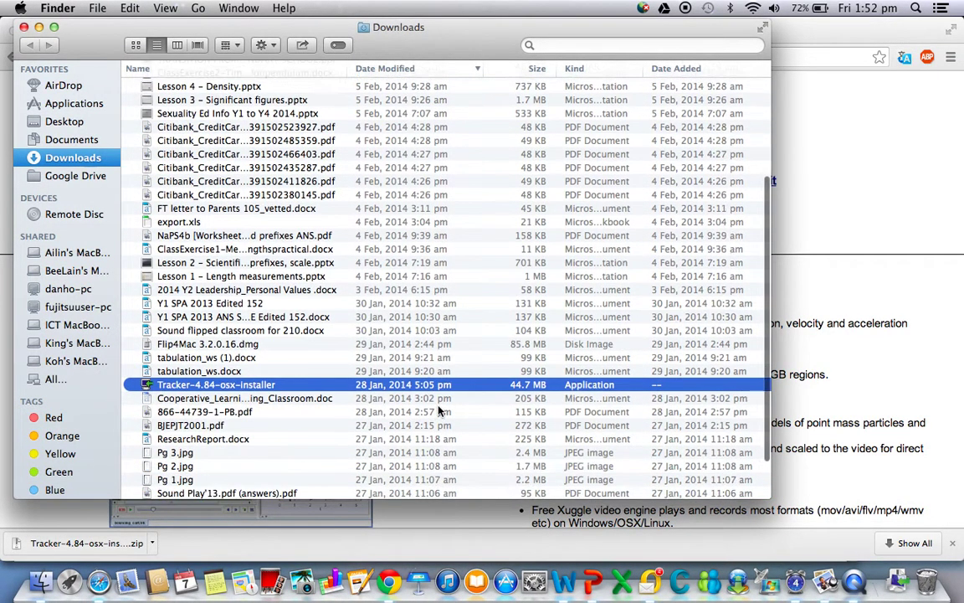
{"action": "double_click", "coordinate": [270, 388]}
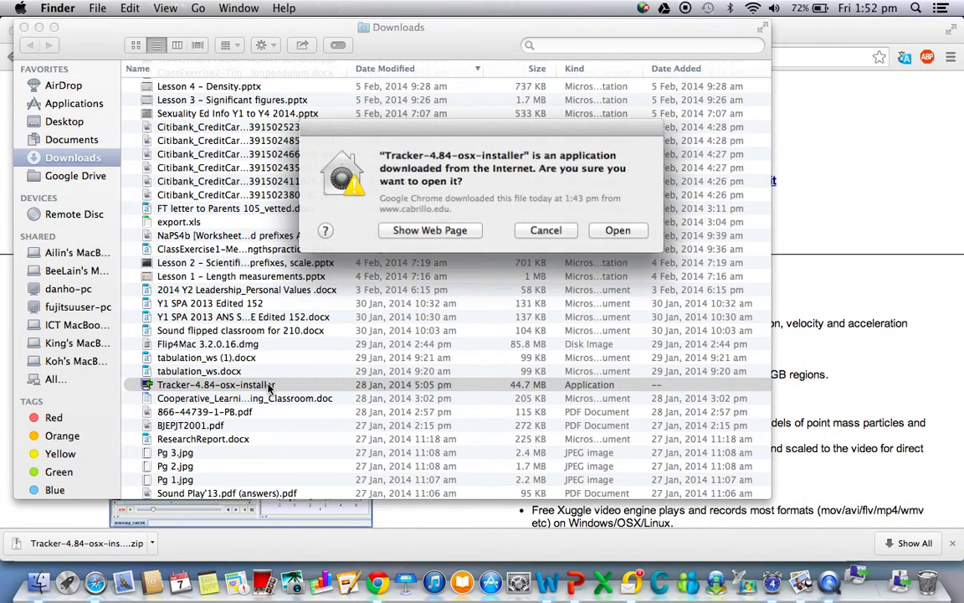
{"action": "left_click", "coordinate": [617, 230]}
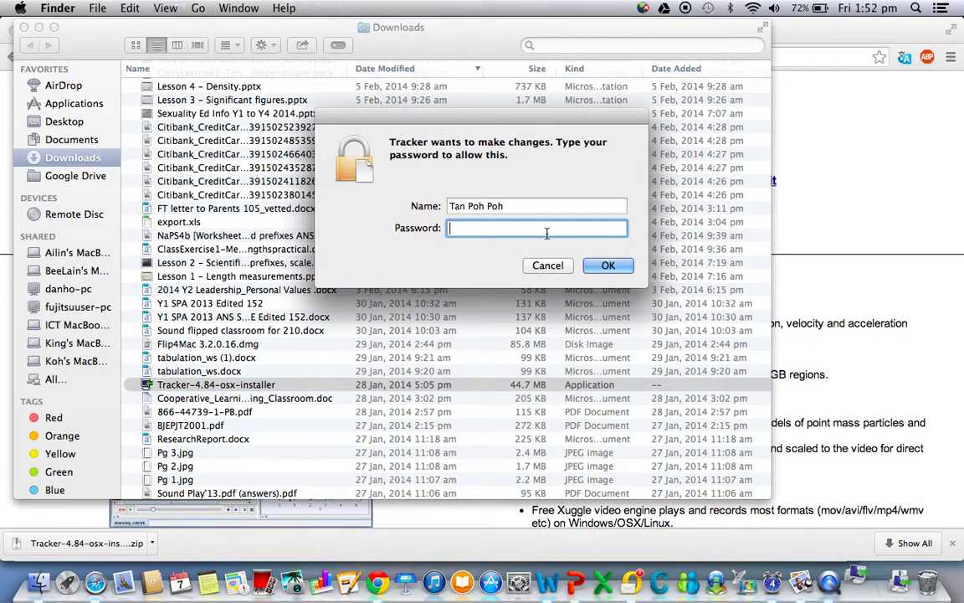
{"action": "type", "text": "•••••••"}
{"action": "key", "text": "Return"}
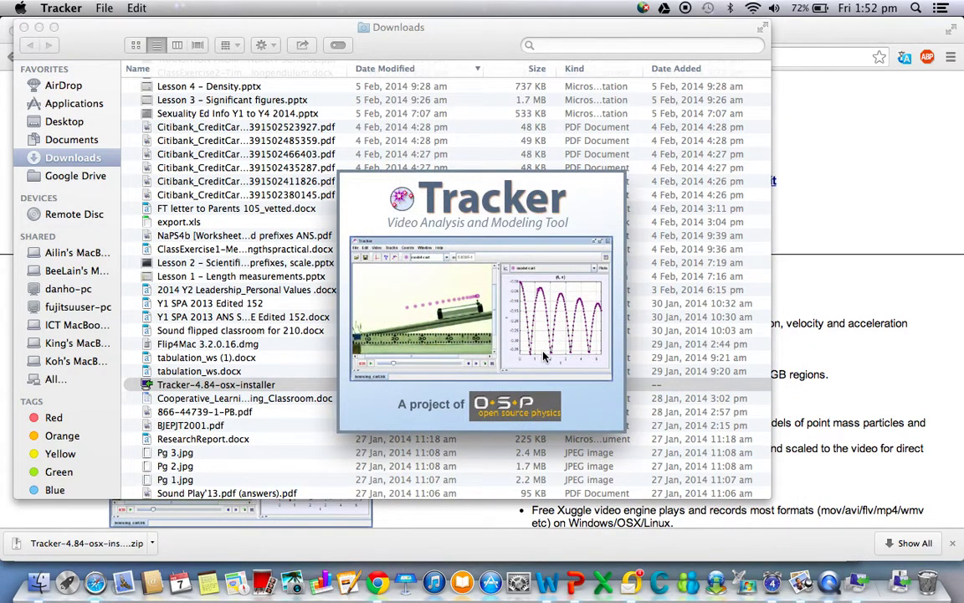
{"action": "key", "text": "ctrl+Up"}
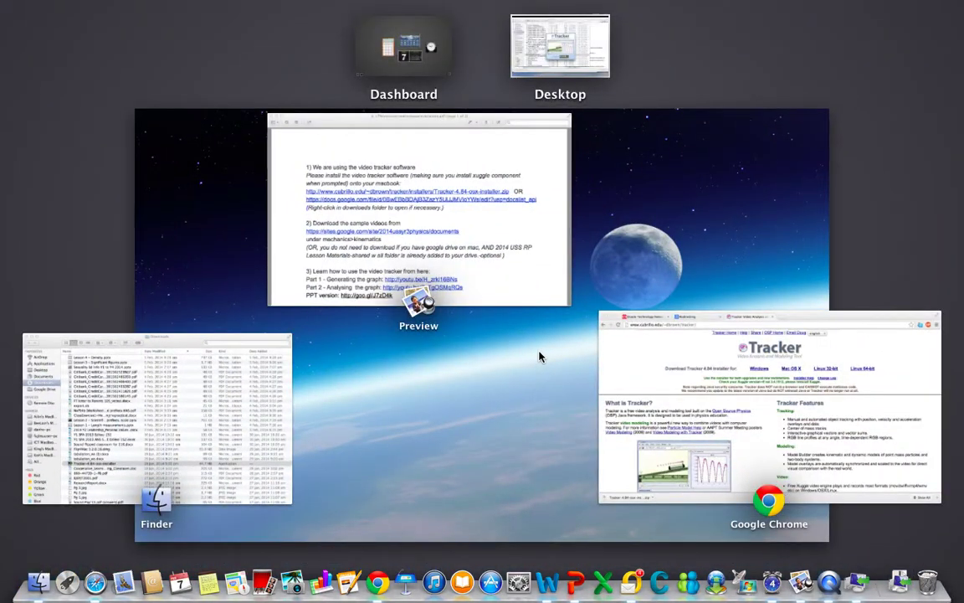
{"action": "left_click", "coordinate": [503, 429]}
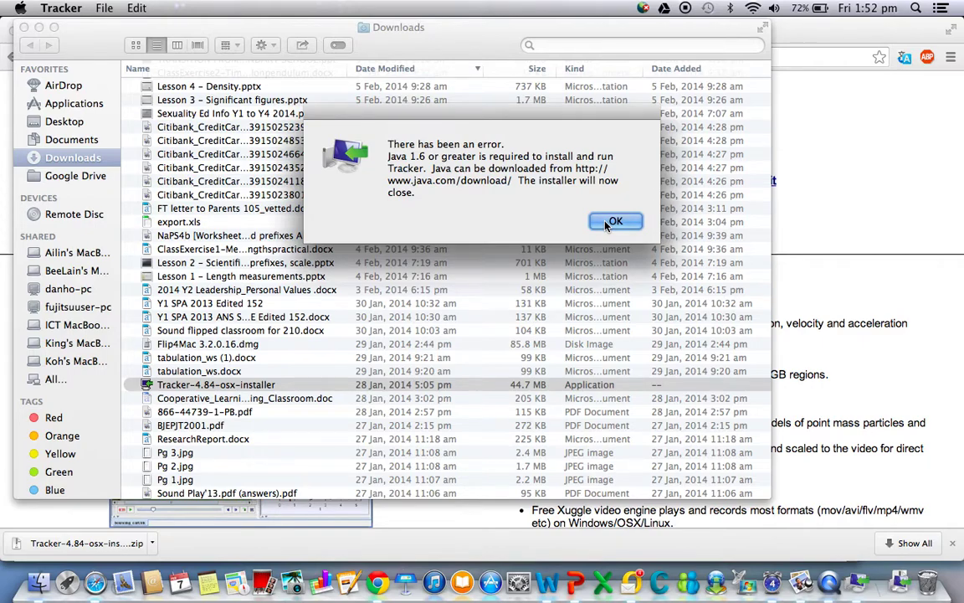
{"action": "left_click", "coordinate": [616, 222]}
Switch to the announcement PDF in Preview and look through its Troubleshooting section for the Java support links
{"action": "key", "text": "F3"}
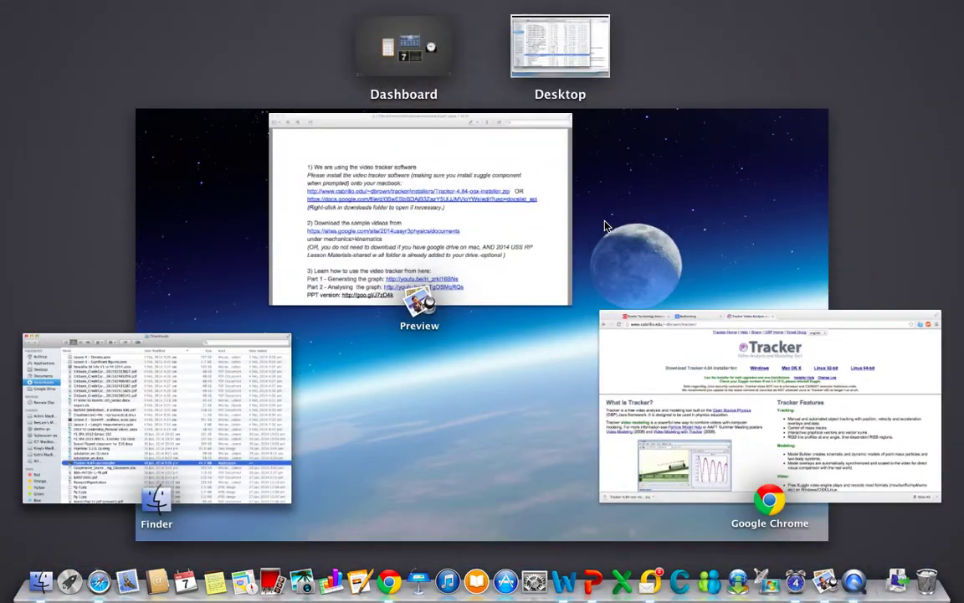
{"action": "left_click", "coordinate": [496, 246]}
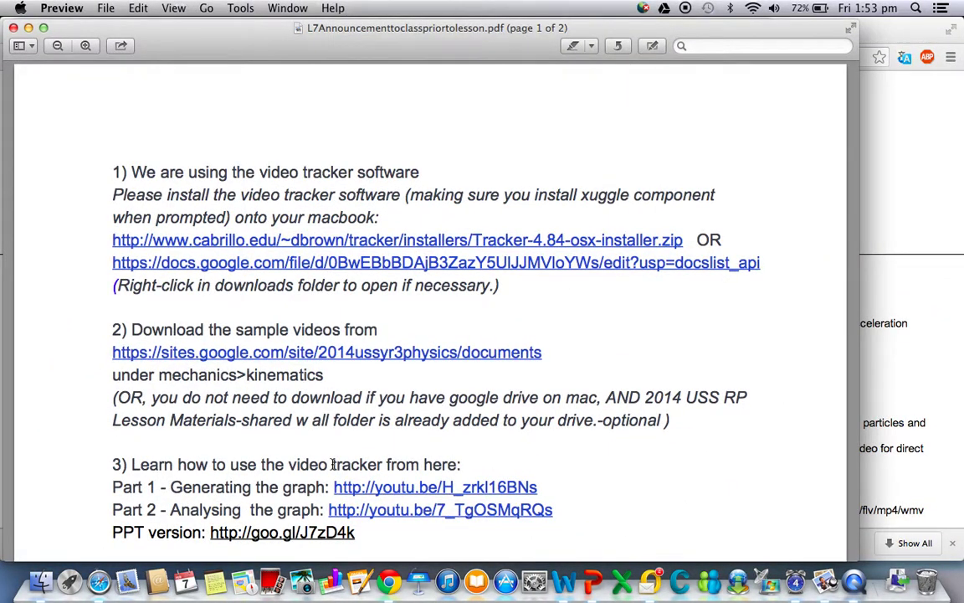
{"action": "scroll", "coordinate": [332, 466], "scroll_direction": "down", "scroll_amount": 5}
{"action": "scroll", "coordinate": [332, 466], "scroll_direction": "down", "scroll_amount": 2}
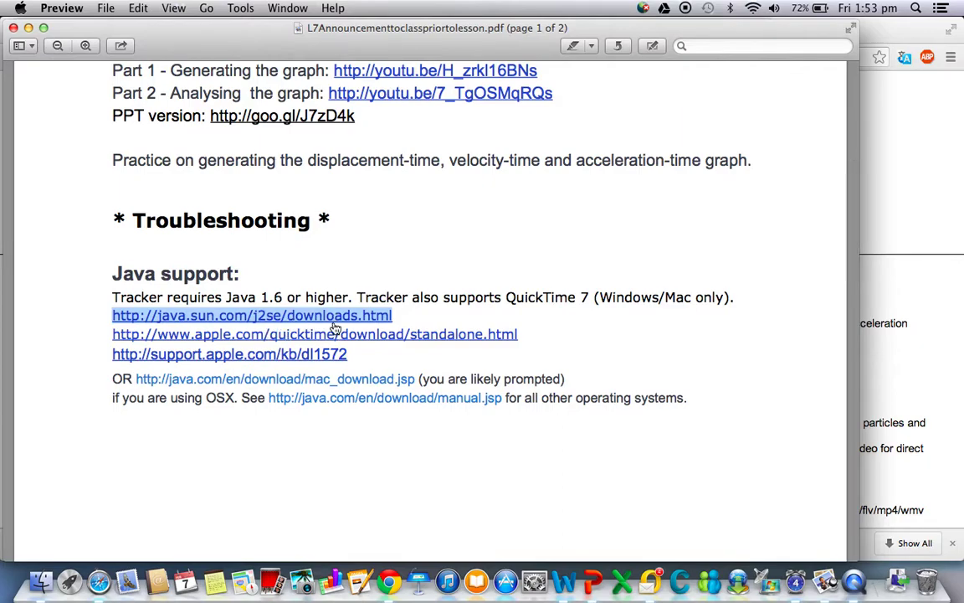
{"action": "scroll", "coordinate": [439, 424], "scroll_direction": "down", "scroll_amount": 10}
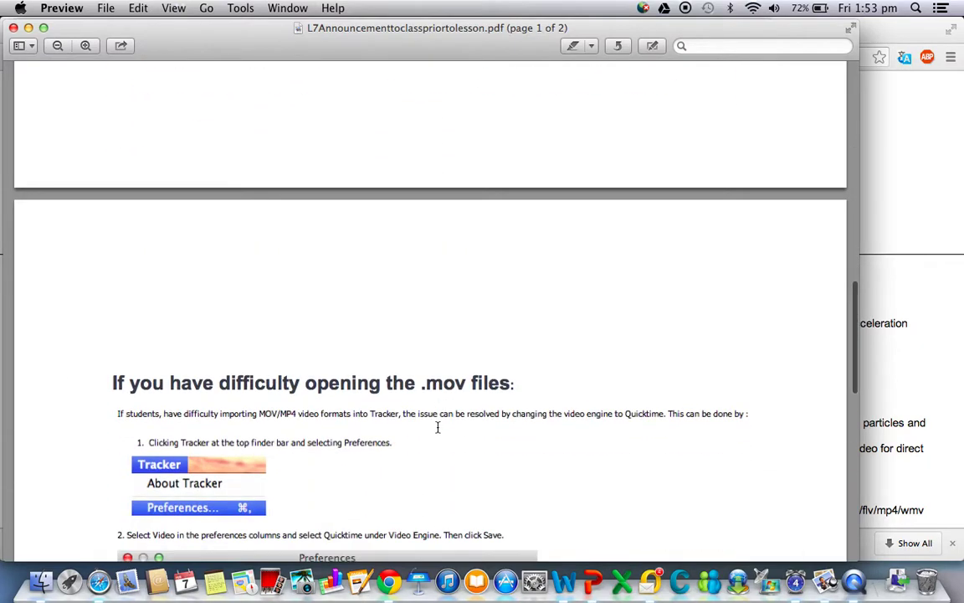
{"action": "scroll", "coordinate": [441, 498], "scroll_direction": "up", "scroll_amount": 5}
{"action": "scroll", "coordinate": [441, 498], "scroll_direction": "up", "scroll_amount": 5}
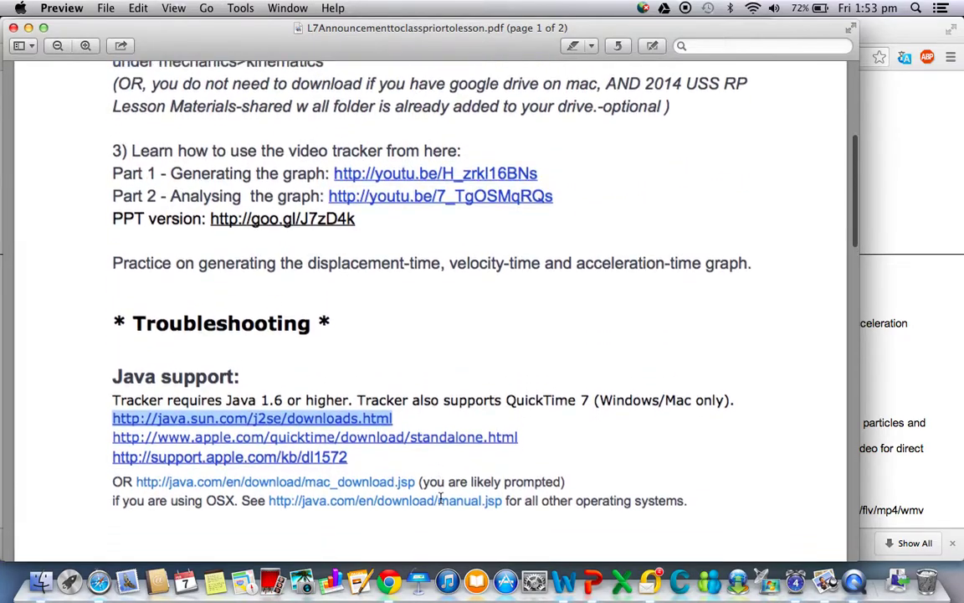
Switch to Chrome and open the Java Platform (JDK) 7u51 download page from Oracle's Java SE 7 Update 51 downloads
{"action": "key", "text": "ctrl+Up"}
{"action": "left_click", "coordinate": [616, 450]}
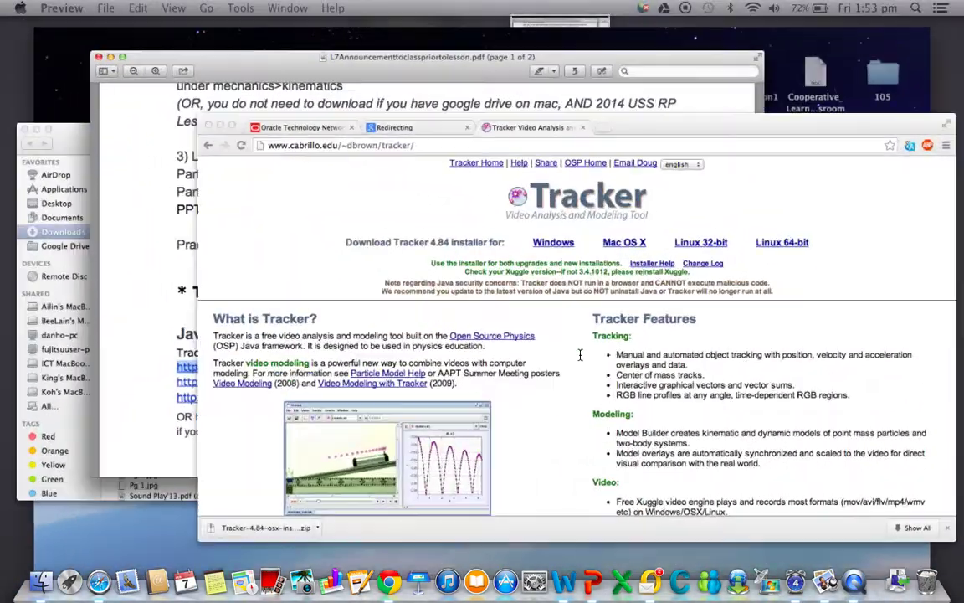
{"action": "left_click", "coordinate": [165, 36]}
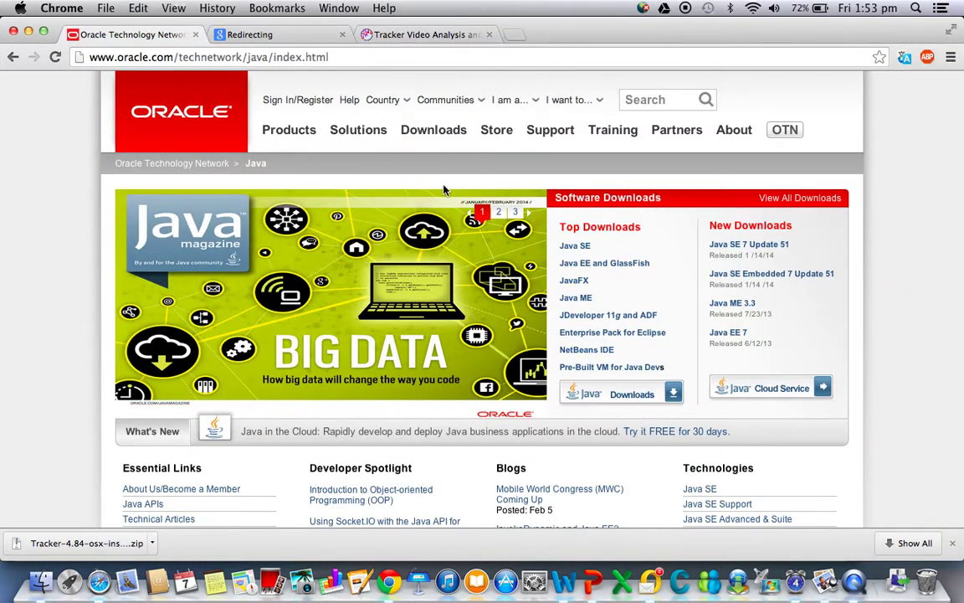
{"action": "left_click", "coordinate": [754, 253]}
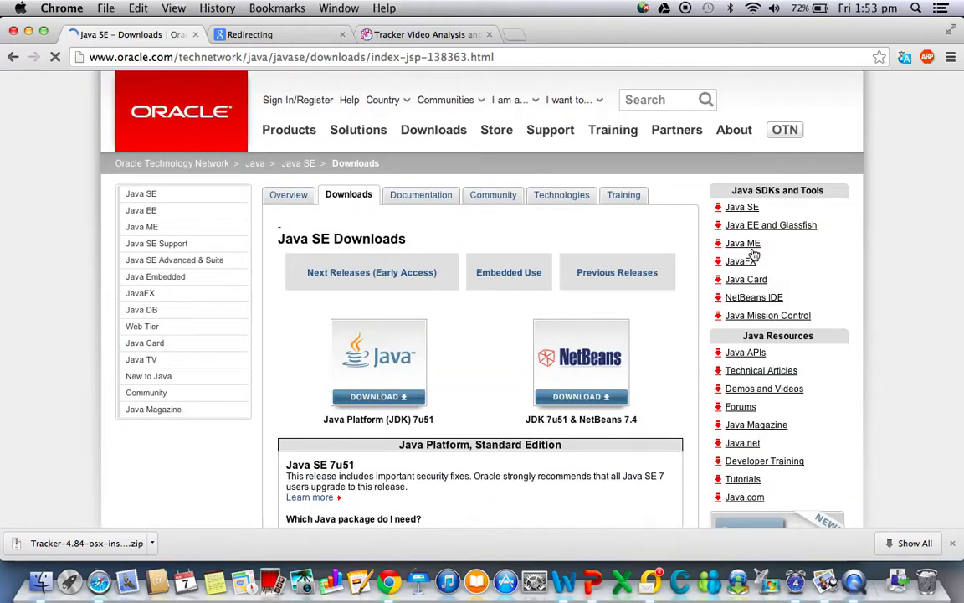
{"action": "left_click", "coordinate": [381, 373]}
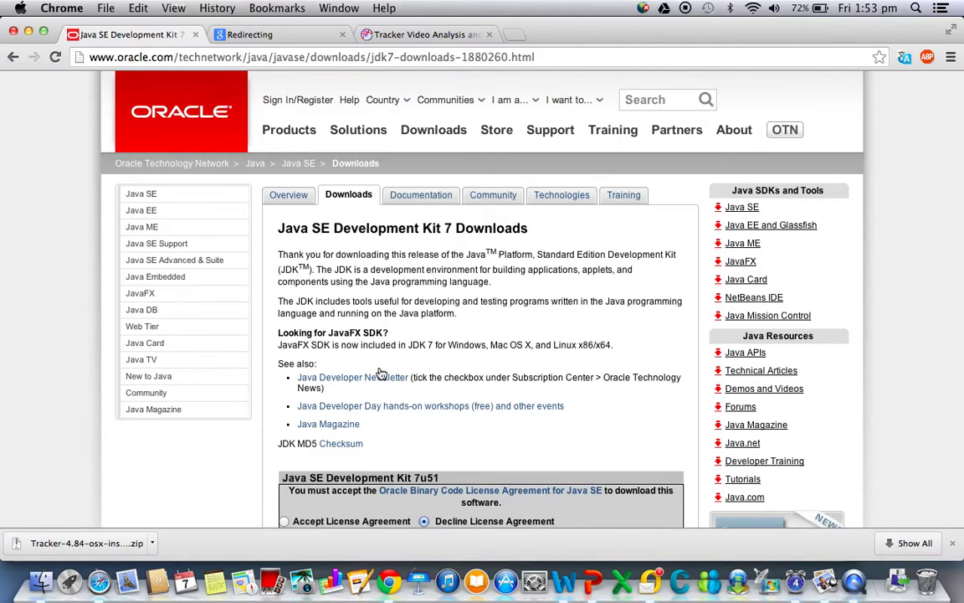
Accept the Java SE license agreement and download jdk-7u51-macosx-x64.dmg for Mac OS X x64
{"action": "scroll", "coordinate": [381, 374], "scroll_direction": "down", "scroll_amount": 3}
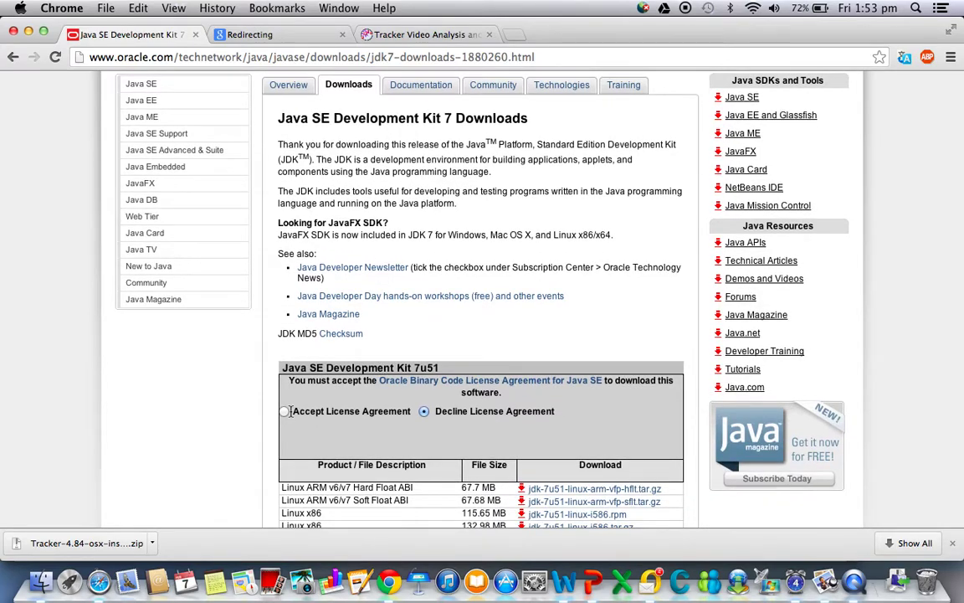
{"action": "left_click", "coordinate": [285, 411]}
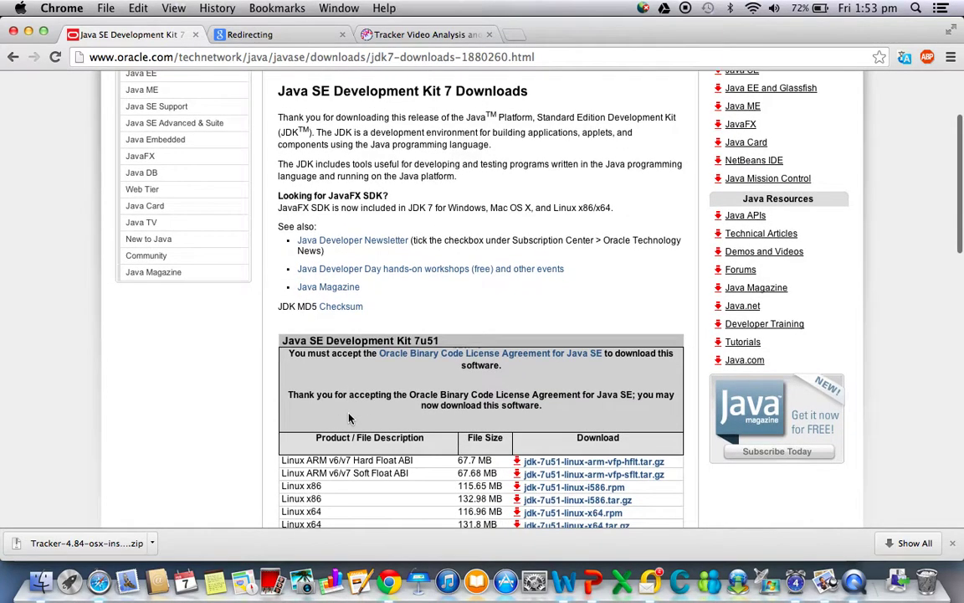
{"action": "scroll", "coordinate": [318, 410], "scroll_direction": "down", "scroll_amount": 5}
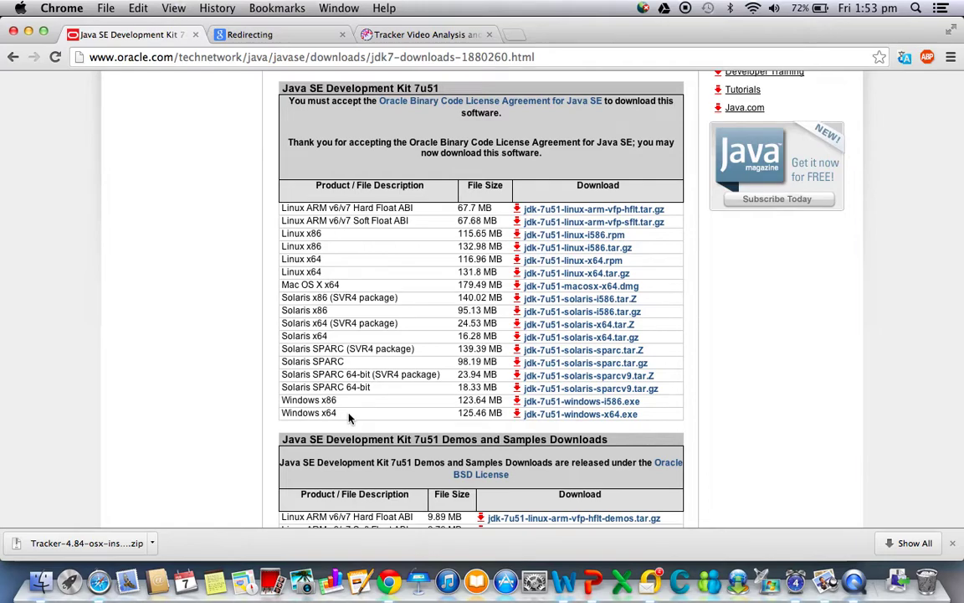
{"action": "scroll", "coordinate": [384, 411], "scroll_direction": "down", "scroll_amount": 2}
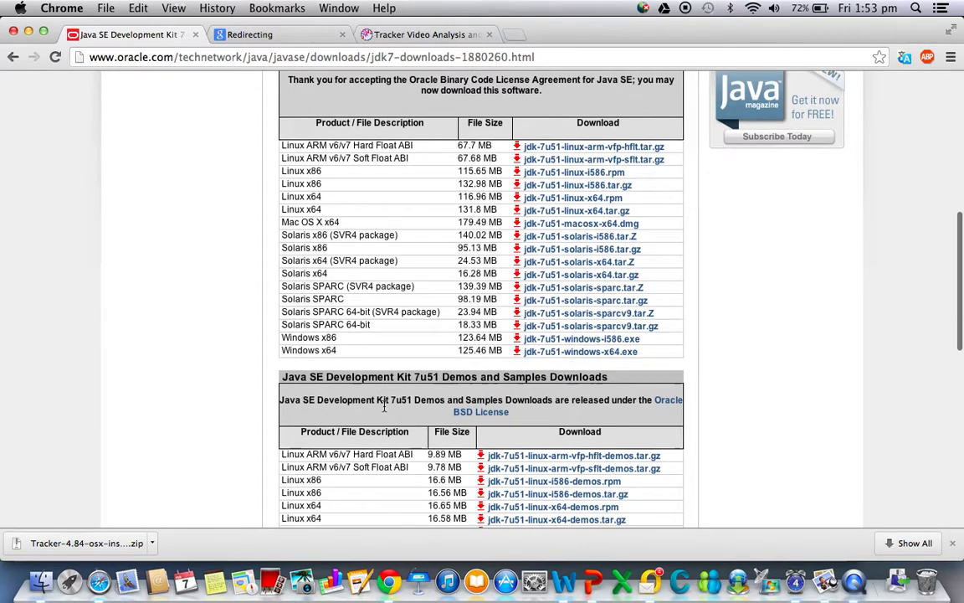
{"action": "right_click", "coordinate": [385, 406]}
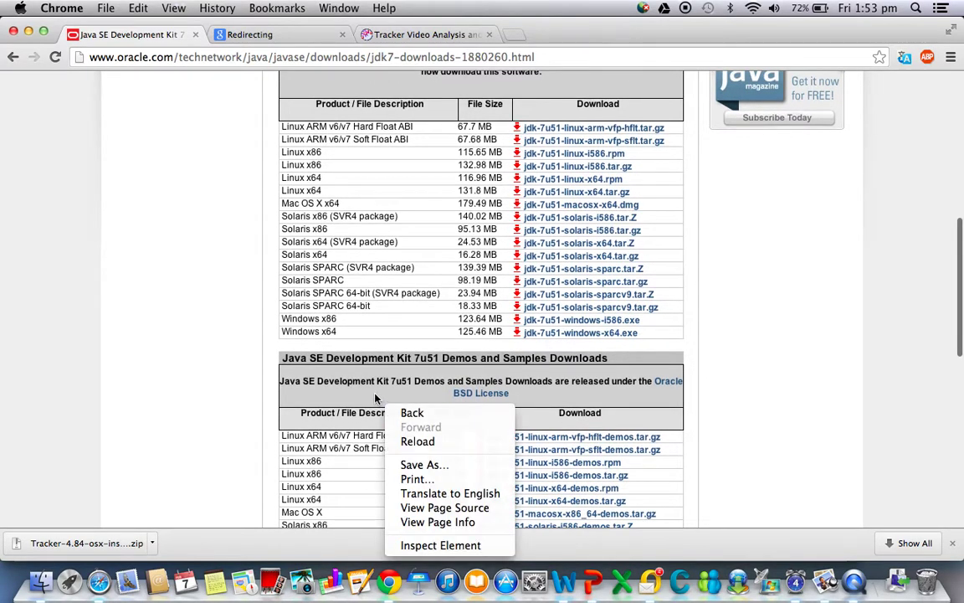
{"action": "left_click", "coordinate": [377, 399]}
{"action": "scroll", "coordinate": [377, 398], "scroll_direction": "down", "scroll_amount": 10}
{"action": "scroll", "coordinate": [377, 398], "scroll_direction": "up", "scroll_amount": 15}
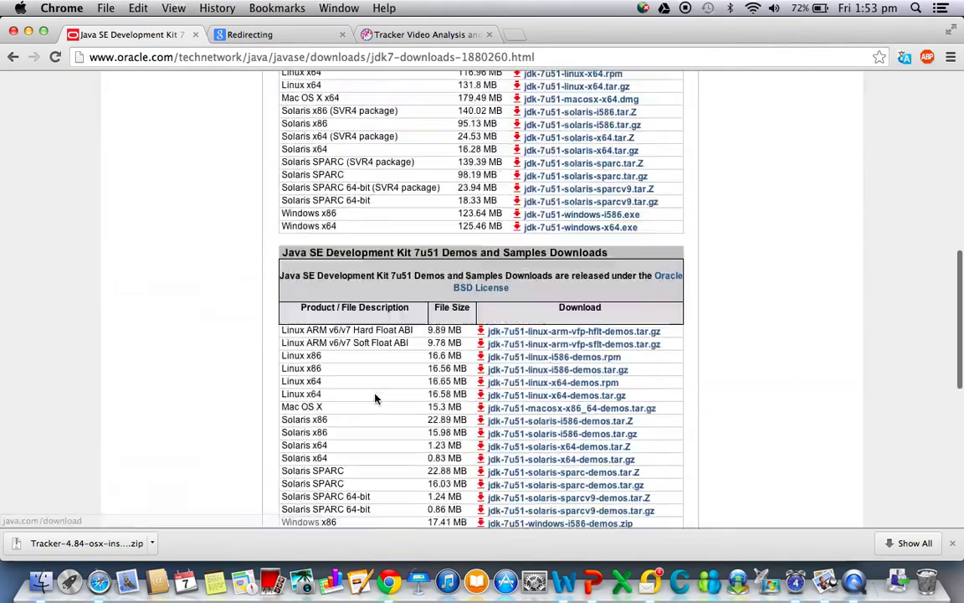
{"action": "scroll", "coordinate": [375, 393], "scroll_direction": "down", "scroll_amount": 3}
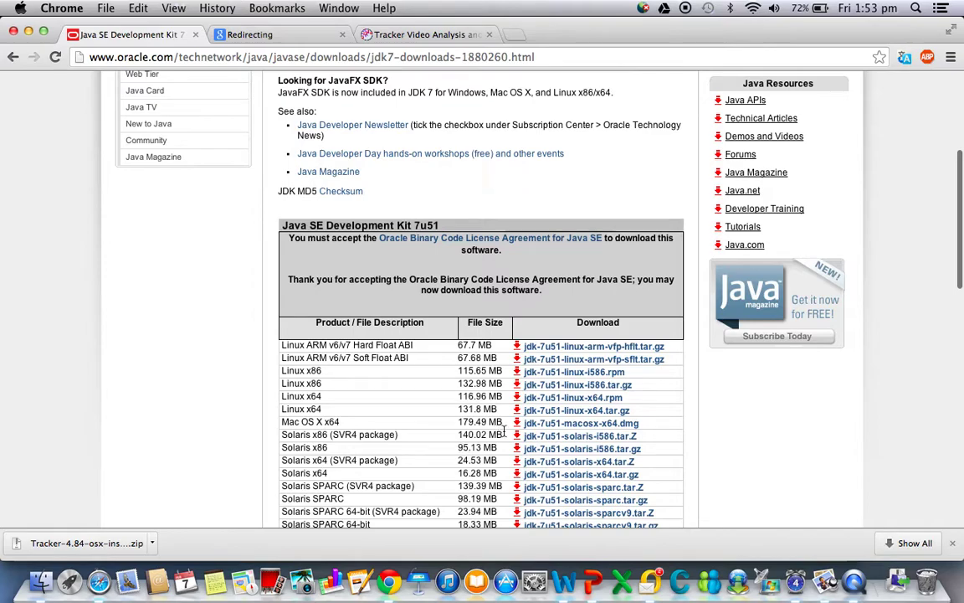
{"action": "left_click", "coordinate": [537, 425]}
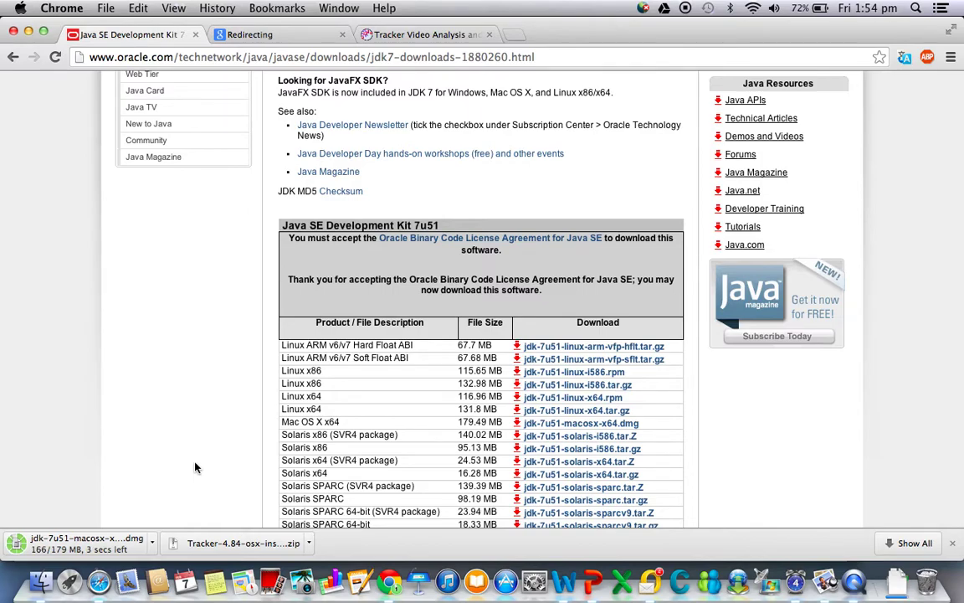
Open jdk-7u51-macosx-x64.dmg from the Downloads folder in Finder and launch its JDK 7 Update 51.pkg installer
{"action": "left_click", "coordinate": [903, 590]}
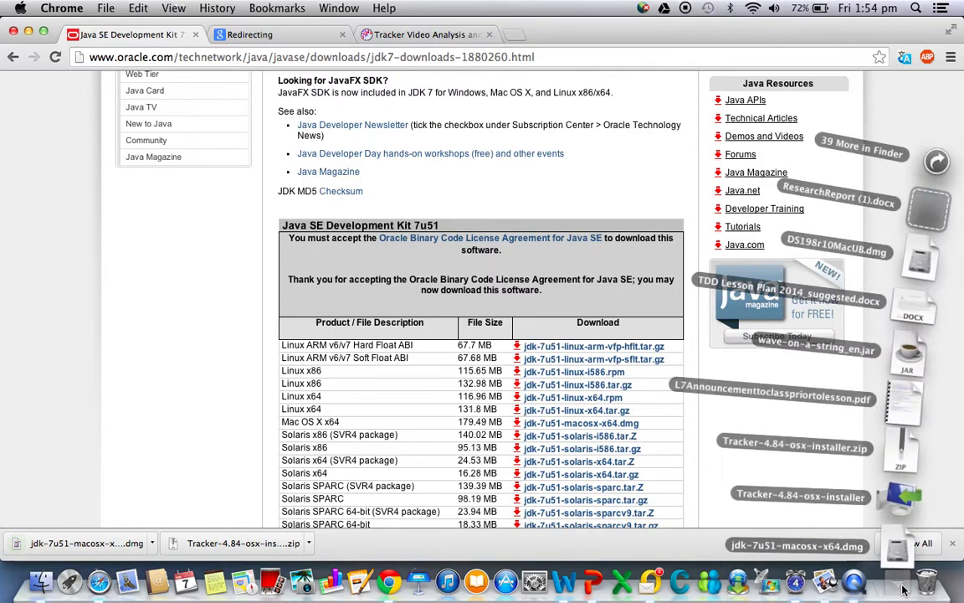
{"action": "left_click", "coordinate": [936, 165]}
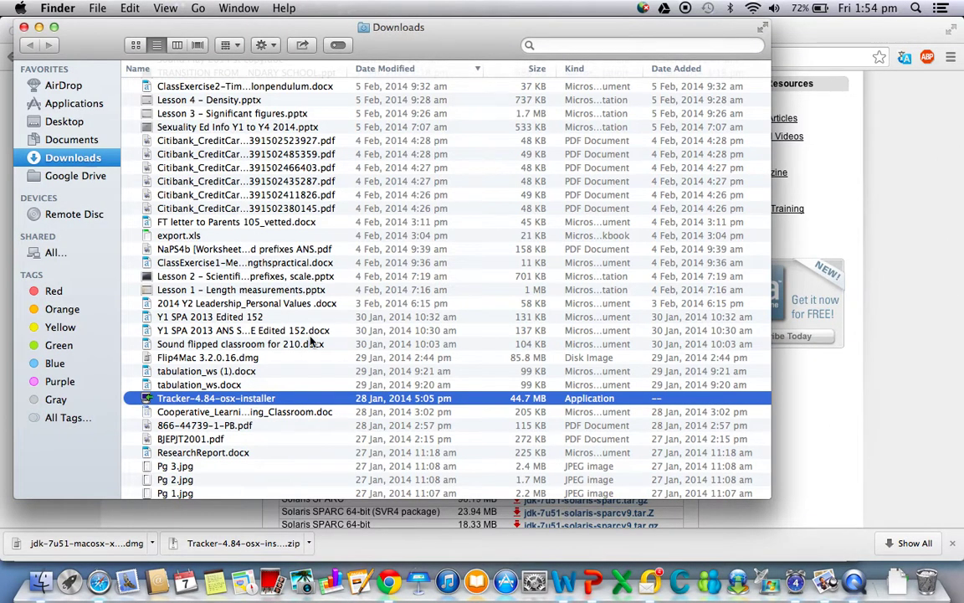
{"action": "scroll", "coordinate": [311, 342], "scroll_direction": "down", "scroll_amount": 1}
{"action": "scroll", "coordinate": [311, 341], "scroll_direction": "up", "scroll_amount": 5}
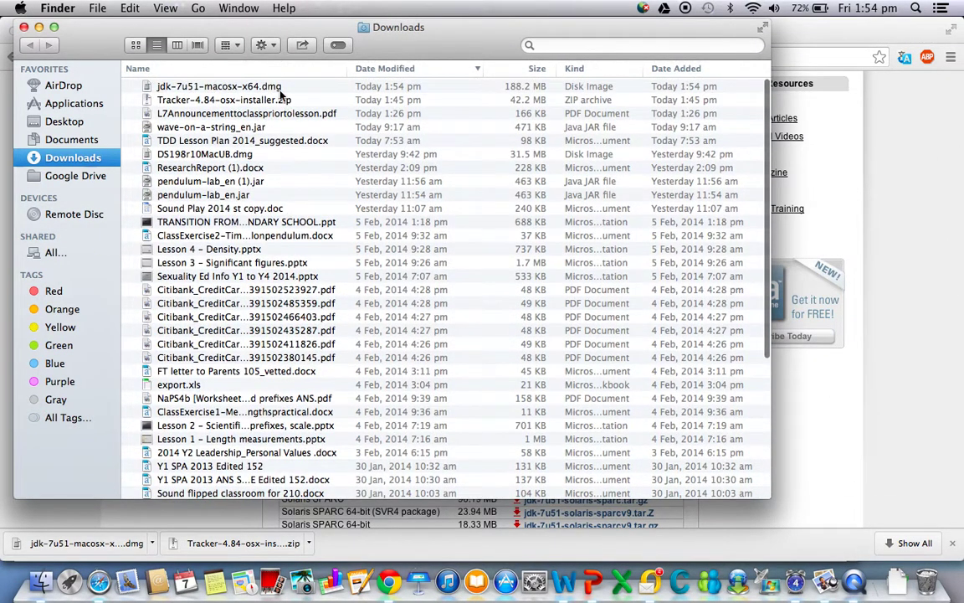
{"action": "left_click", "coordinate": [281, 94]}
{"action": "double_click", "coordinate": [281, 94]}
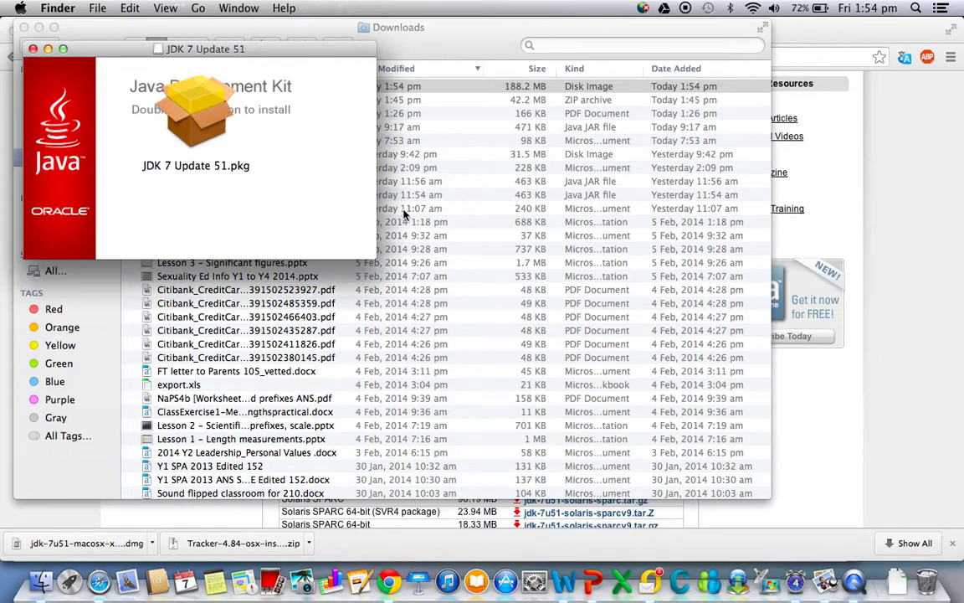
{"action": "double_click", "coordinate": [212, 130]}
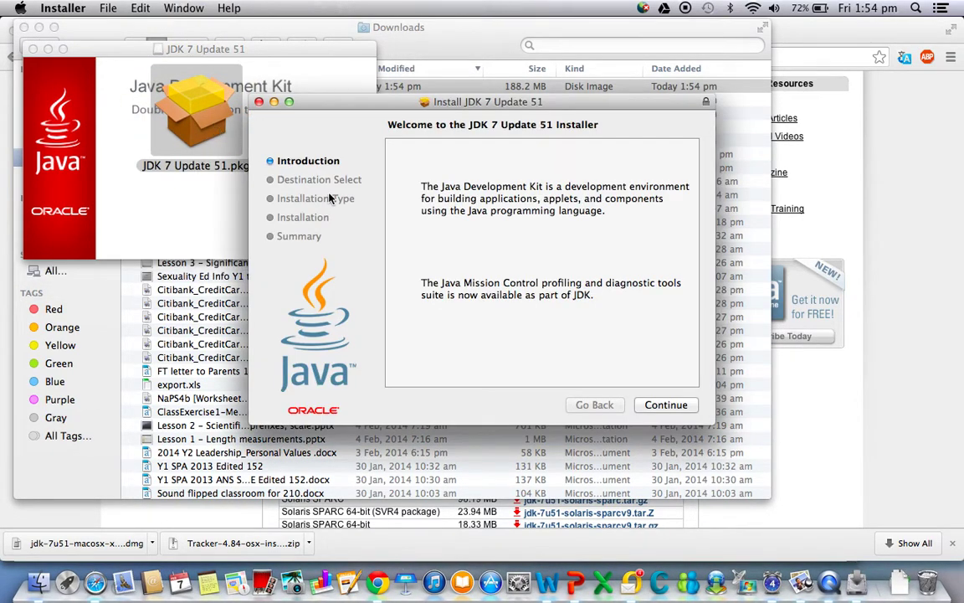
Run the standard JDK 7 Update 51 installation on Macintosh HD, authorise it with the account password, and close the installer
{"action": "left_click", "coordinate": [649, 406]}
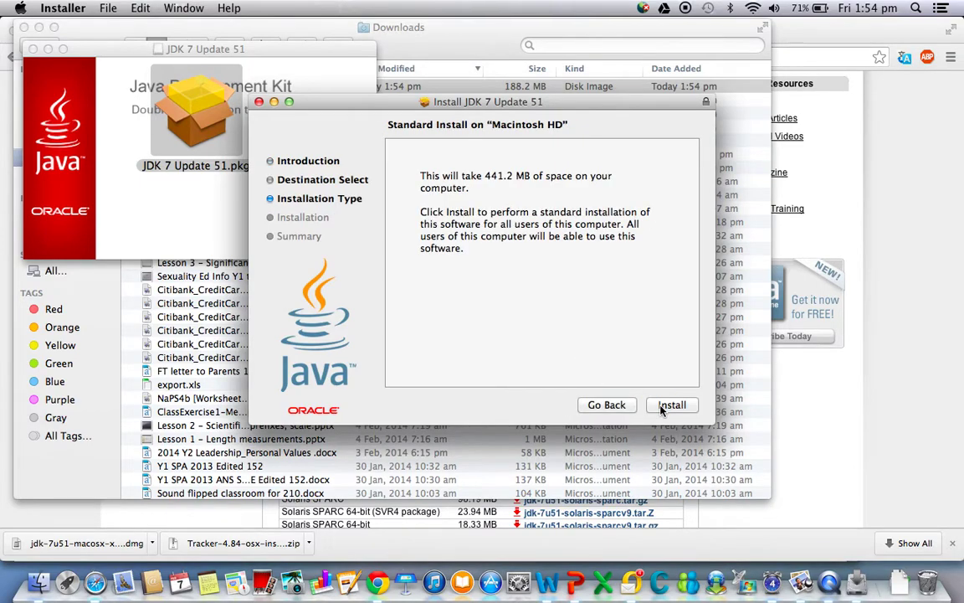
{"action": "left_click", "coordinate": [661, 407]}
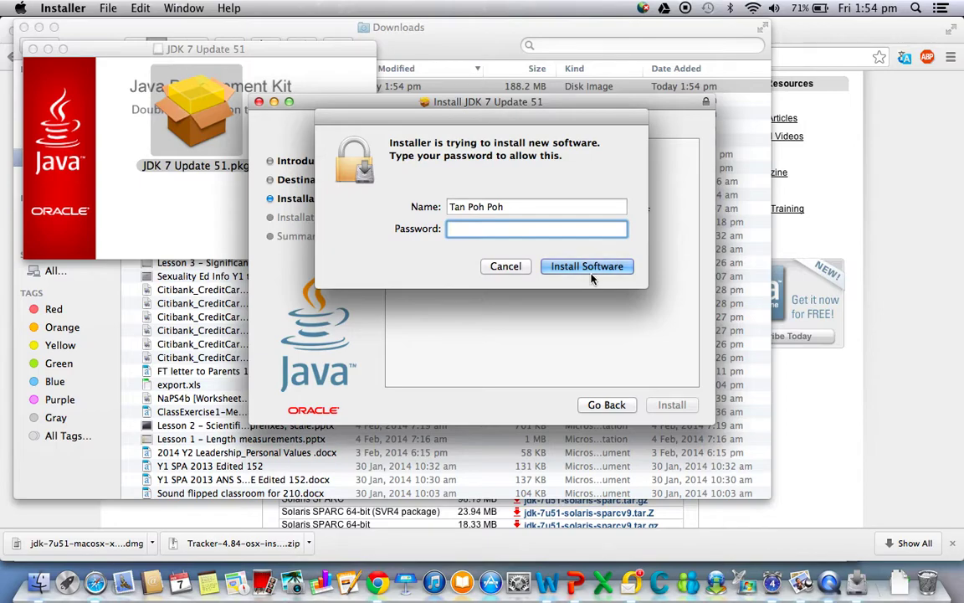
{"action": "type", "text": "••••••••"}
{"action": "left_click", "coordinate": [557, 266]}
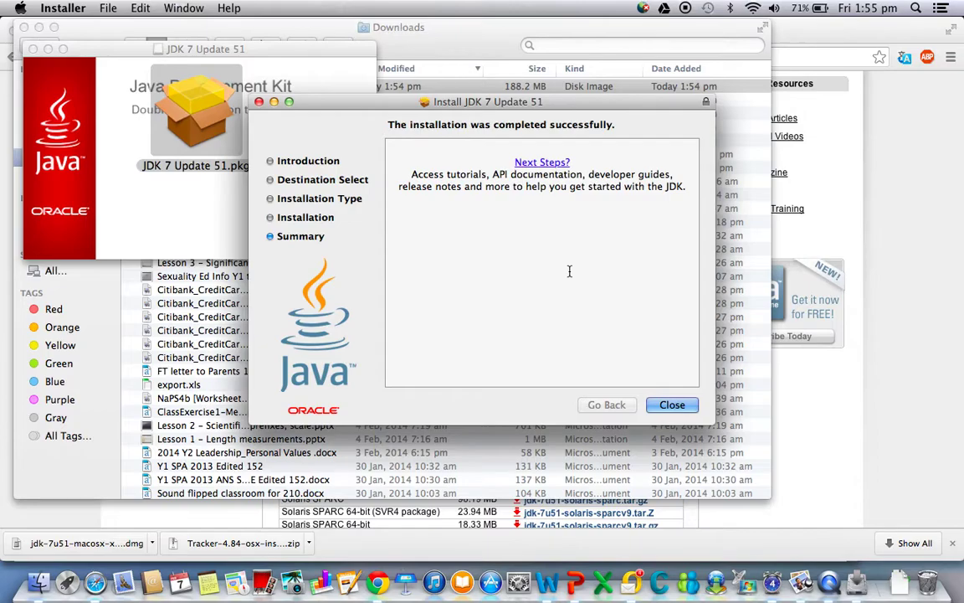
{"action": "left_click", "coordinate": [670, 405]}
Switch to the Downloads folder in Finder, launch the Tracker-4.84-osx-installer application, and authorise it with the account password
{"action": "key", "text": "ctrl+Up"}
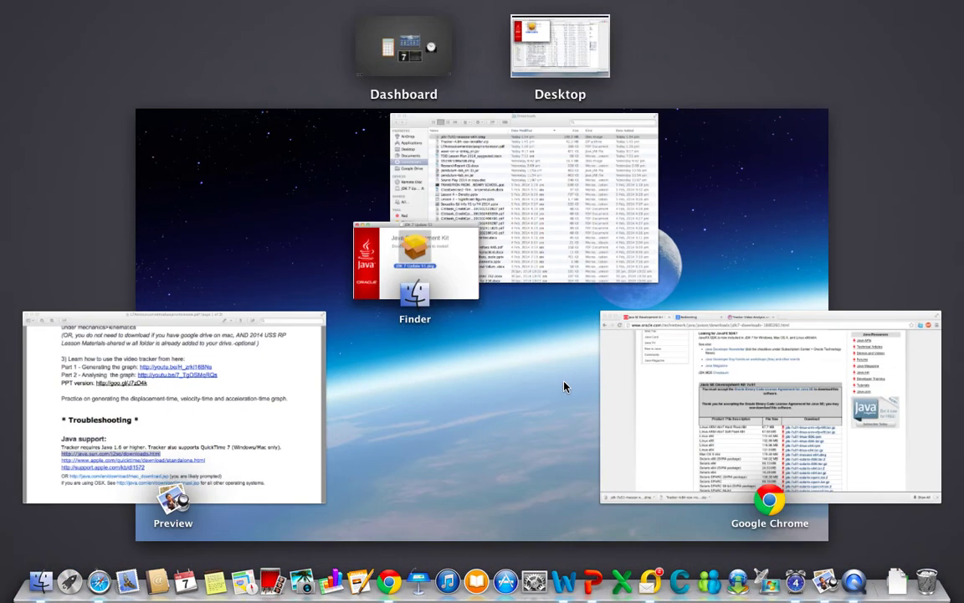
{"action": "left_click", "coordinate": [526, 263]}
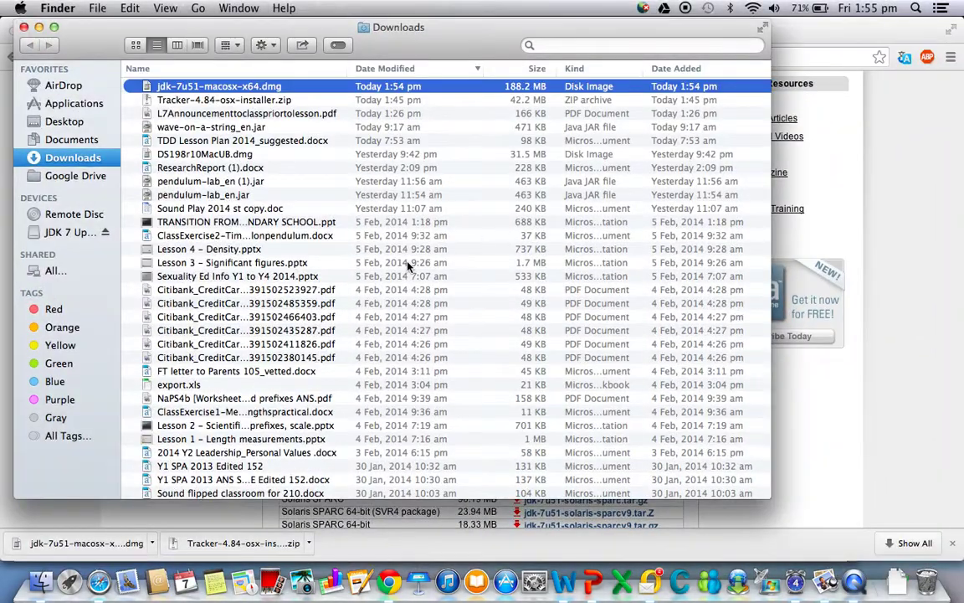
{"action": "scroll", "coordinate": [288, 379], "scroll_direction": "down", "scroll_amount": 2}
{"action": "scroll", "coordinate": [288, 378], "scroll_direction": "up", "scroll_amount": 3}
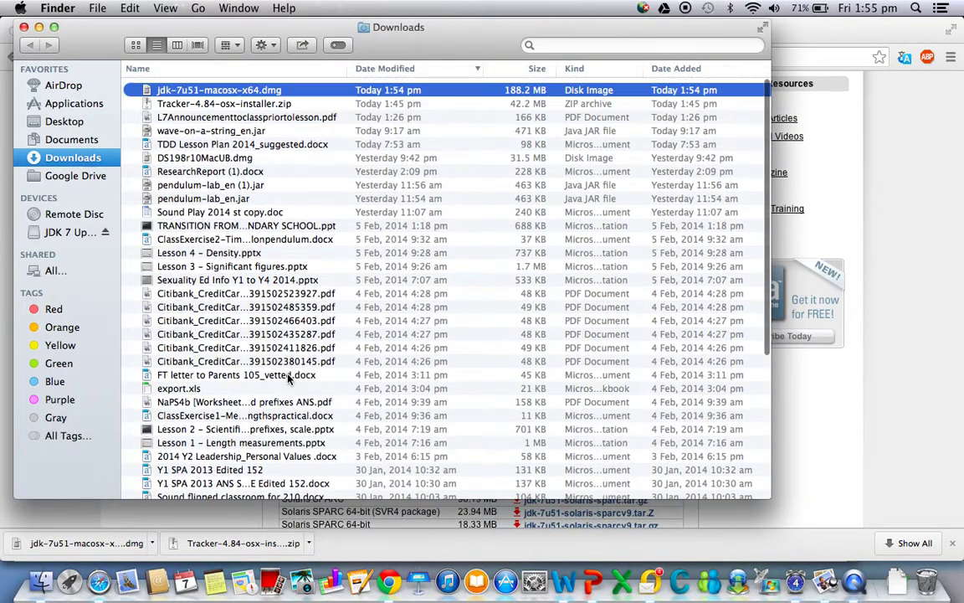
{"action": "scroll", "coordinate": [288, 378], "scroll_direction": "down", "scroll_amount": 6}
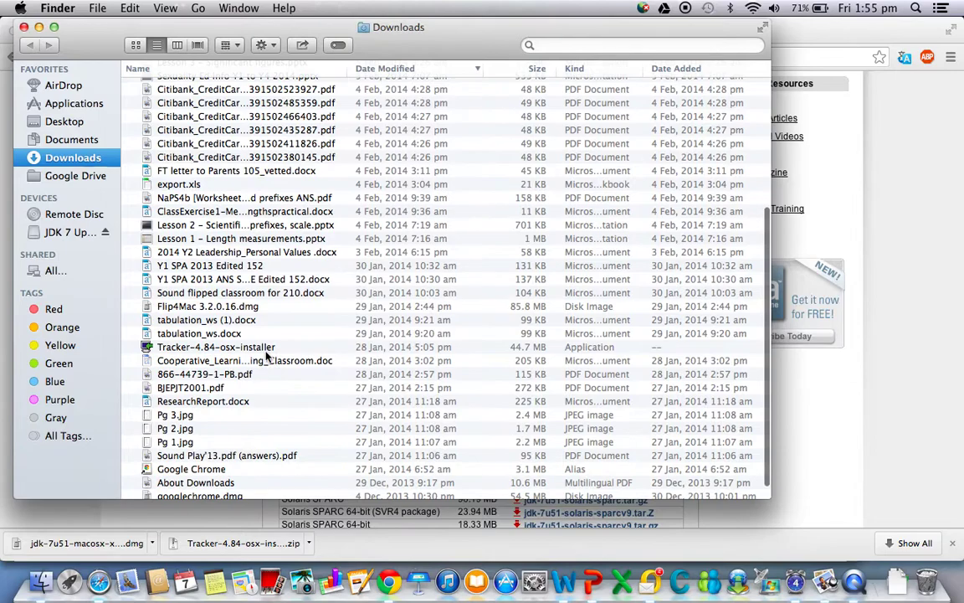
{"action": "double_click", "coordinate": [266, 350]}
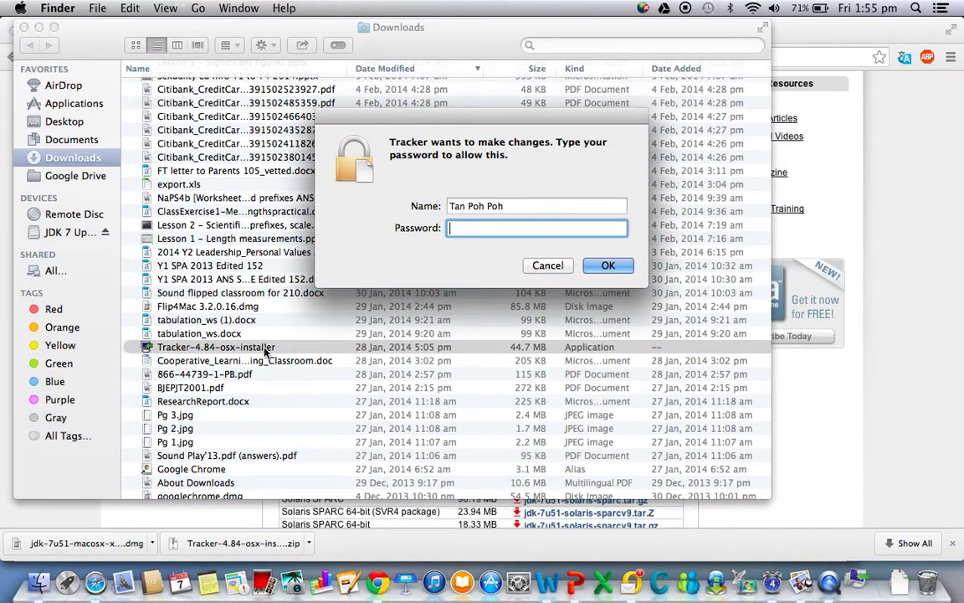
{"action": "type", "text": "•••••••"}
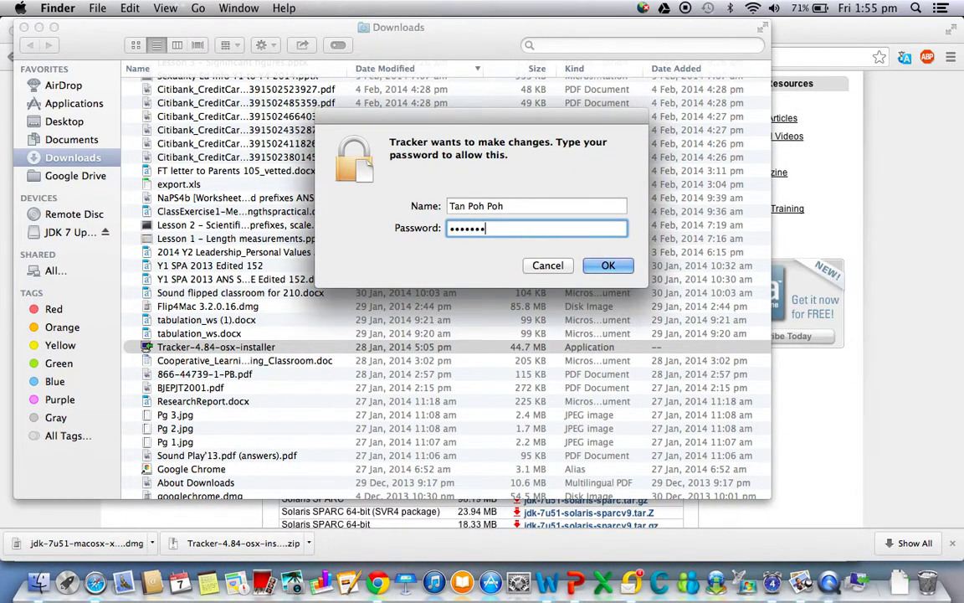
{"action": "key", "text": "Return"}
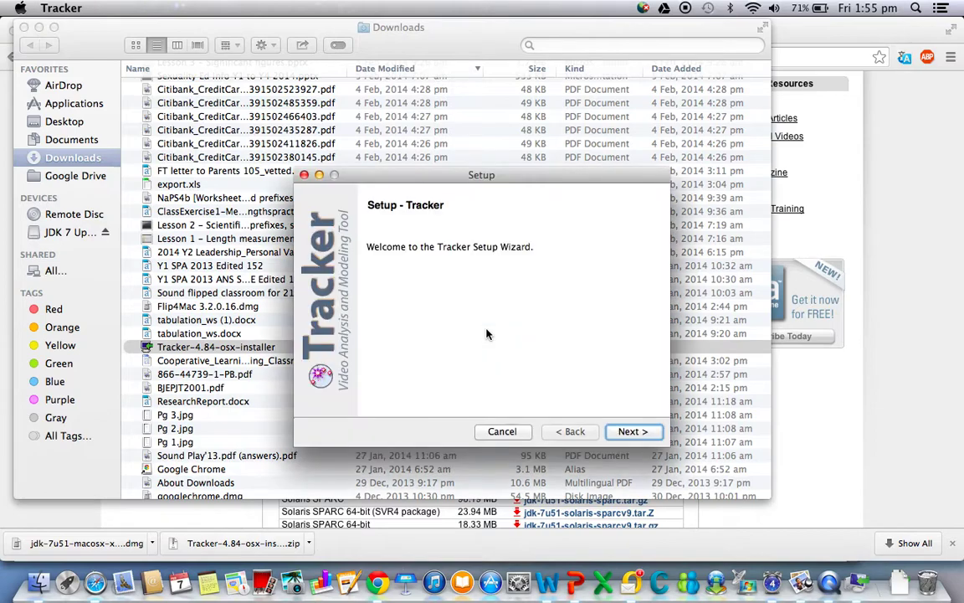
Accept the GNU General Public License in the Tracker setup wizard and continue to the component selection
{"action": "left_click", "coordinate": [624, 432]}
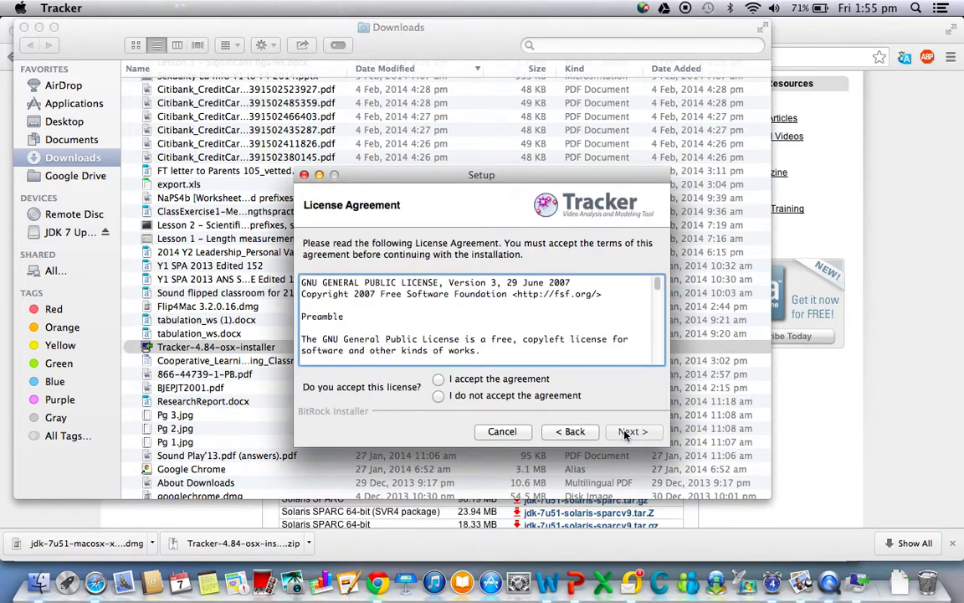
{"action": "left_click", "coordinate": [465, 381]}
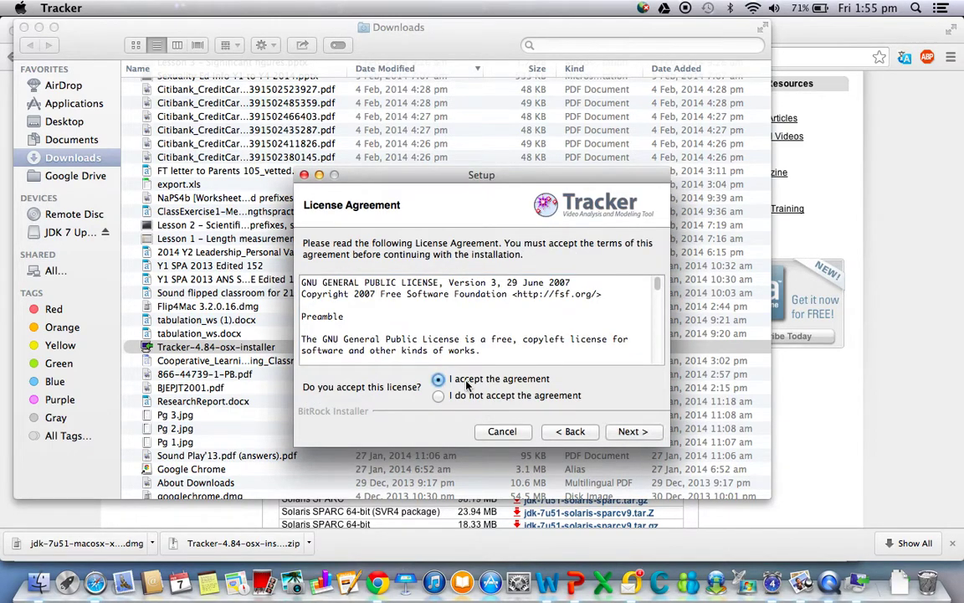
{"action": "left_click", "coordinate": [630, 432]}
{"action": "left_click", "coordinate": [629, 433]}
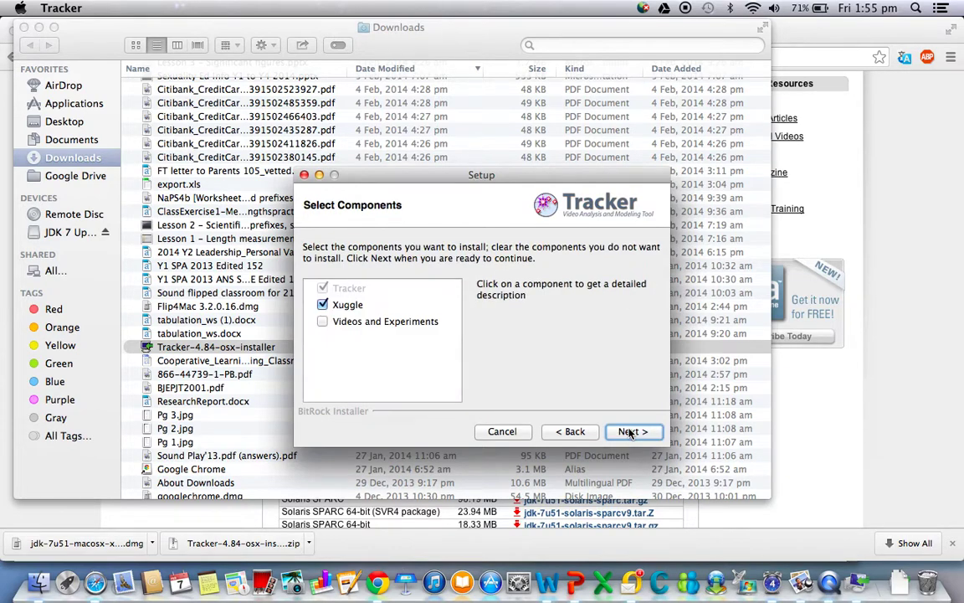
Add the Videos and Experiments component, keep its directory as /usr/local/tracker/share, and start the Tracker installation
{"action": "left_click", "coordinate": [323, 324]}
{"action": "left_click", "coordinate": [632, 431]}
{"action": "left_click", "coordinate": [621, 433]}
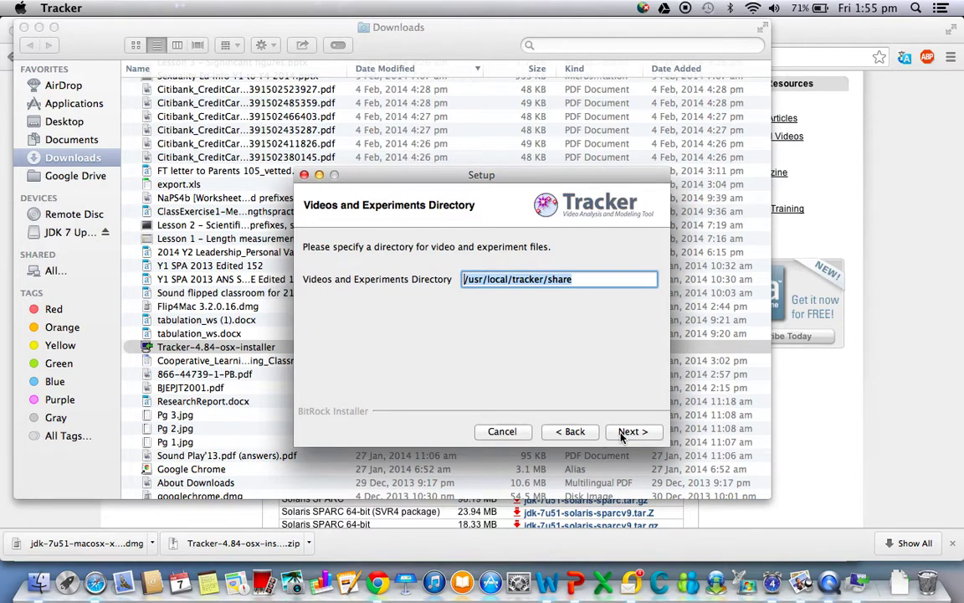
{"action": "left_click", "coordinate": [621, 433]}
{"action": "left_click", "coordinate": [622, 433]}
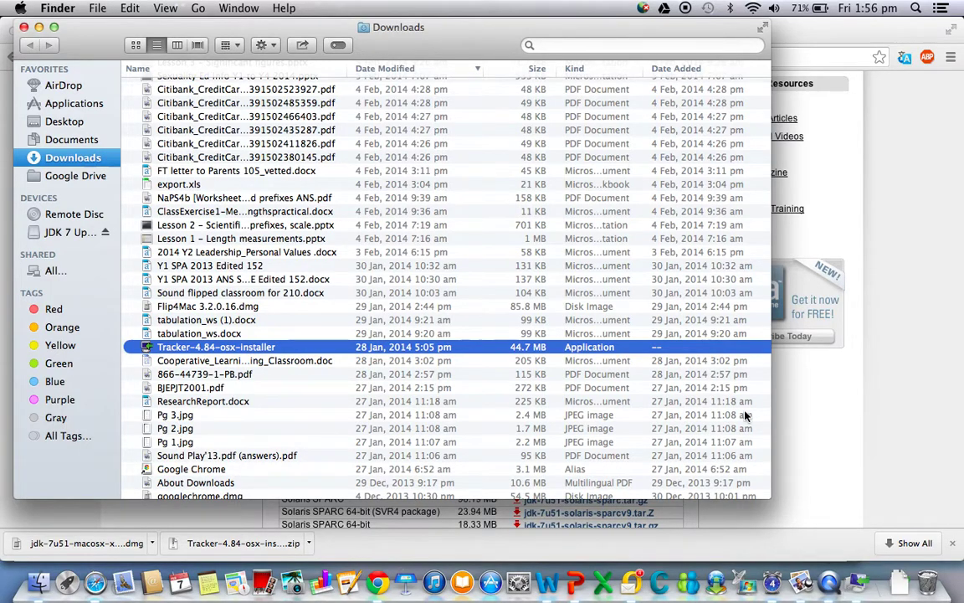
Open Launchpad and launch Tracker from its second page of applications
{"action": "key", "text": "ctrl+Up"}
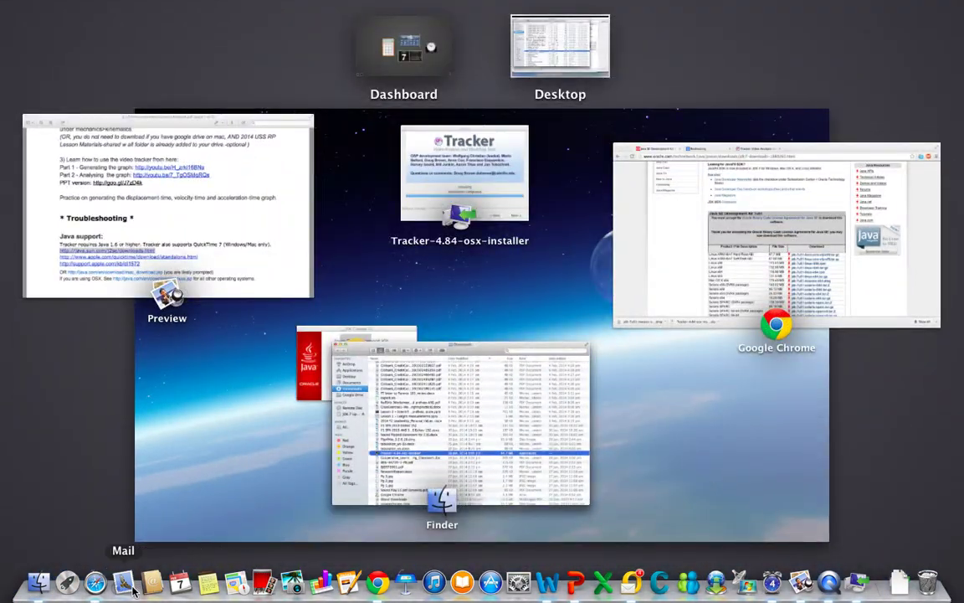
{"action": "left_click", "coordinate": [67, 582]}
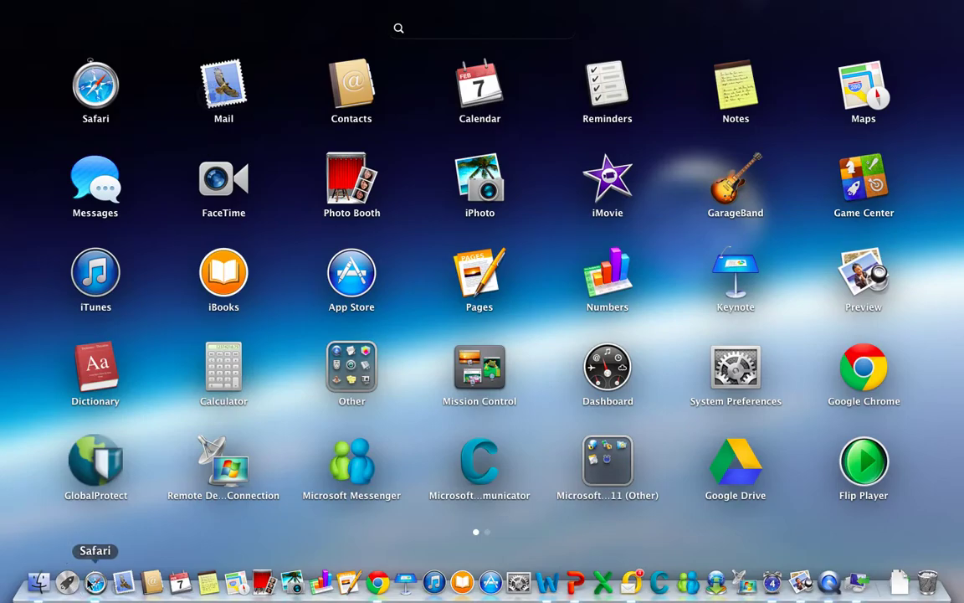
{"action": "scroll", "coordinate": [518, 533], "scroll_direction": "right", "scroll_amount": 3}
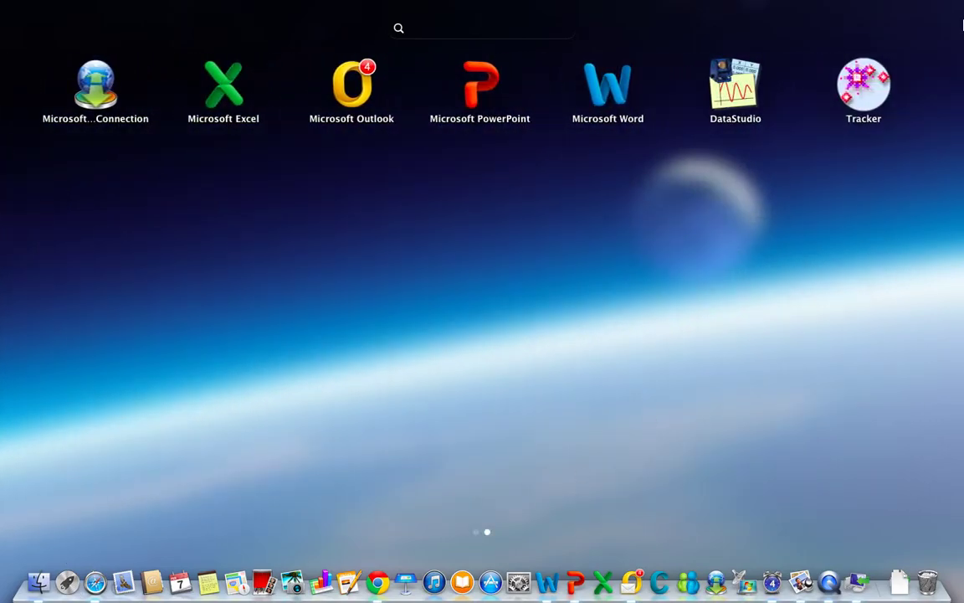
{"action": "left_click", "coordinate": [862, 96]}
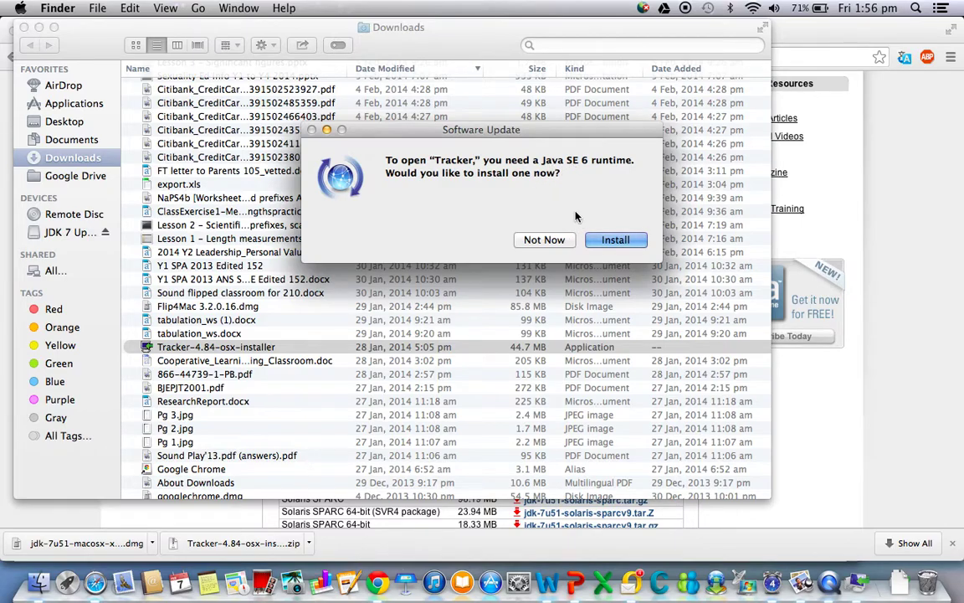
Install the Java SE 6 runtime required by Tracker, agreeing to the Apple license and continuing on battery power
{"action": "left_click", "coordinate": [608, 242]}
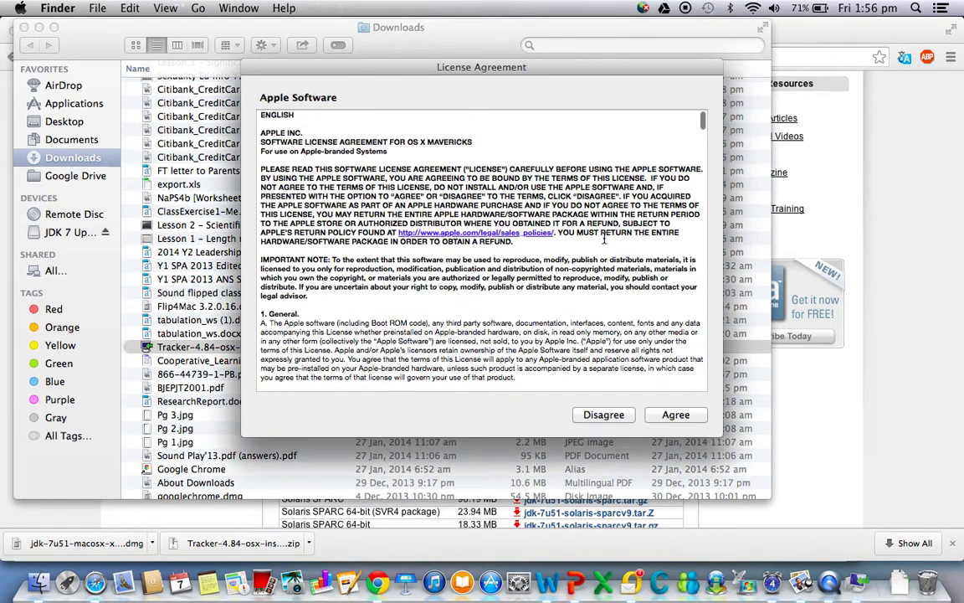
{"action": "left_click", "coordinate": [660, 416]}
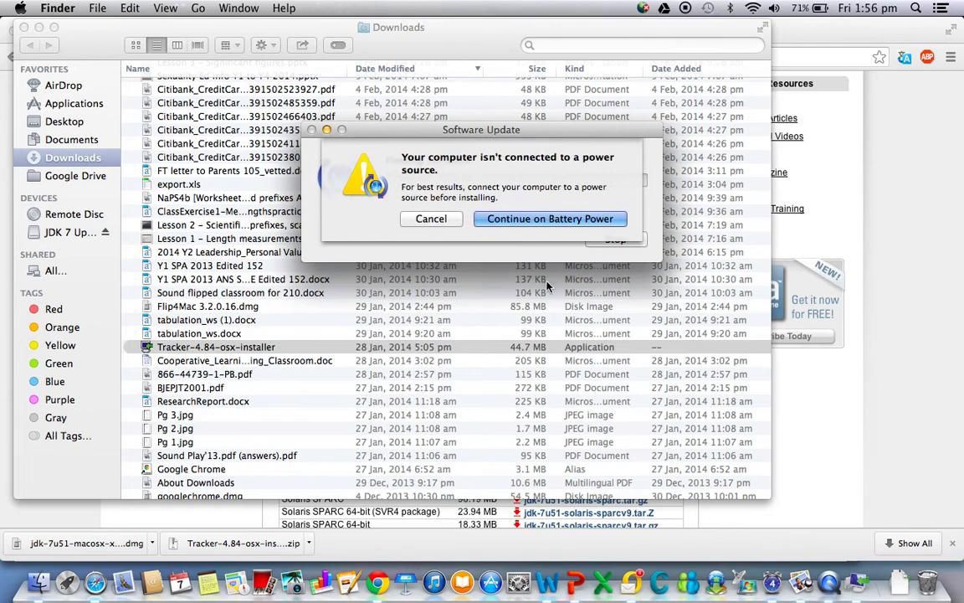
{"action": "left_click", "coordinate": [528, 219]}
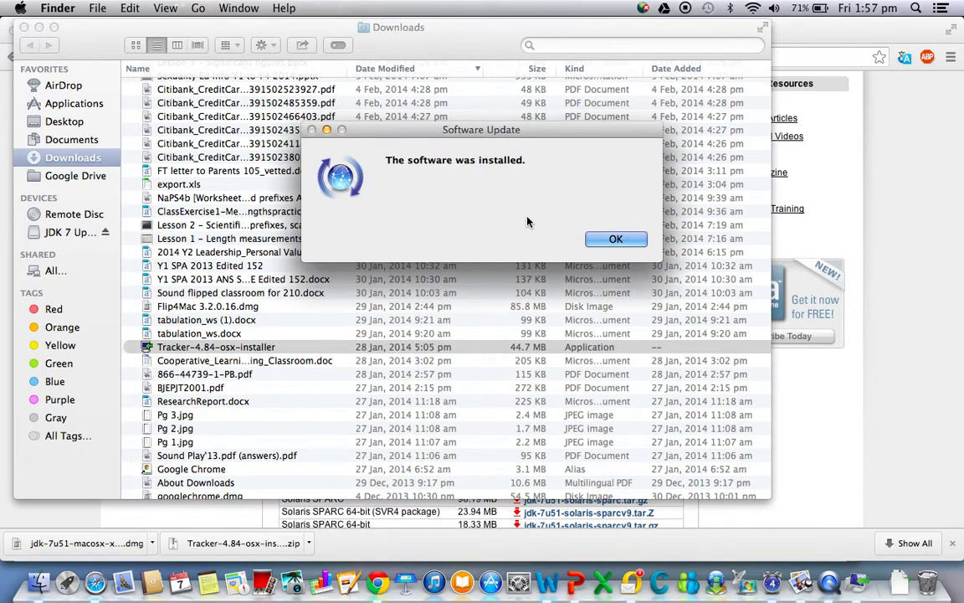
{"action": "left_click", "coordinate": [615, 240]}
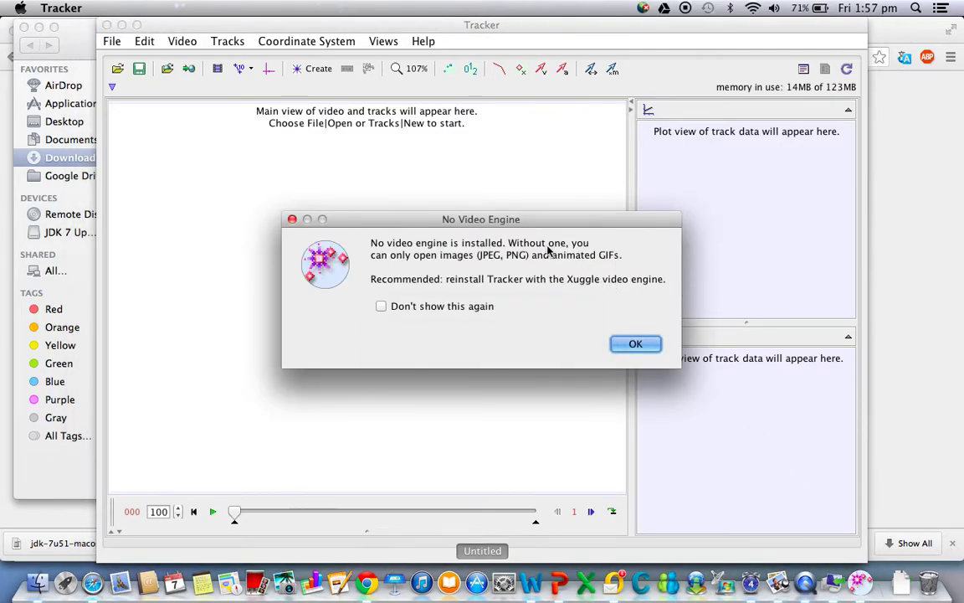
Dismiss the No Video Engine notice with "Don't show this again" left unticked
{"action": "left_click", "coordinate": [424, 308]}
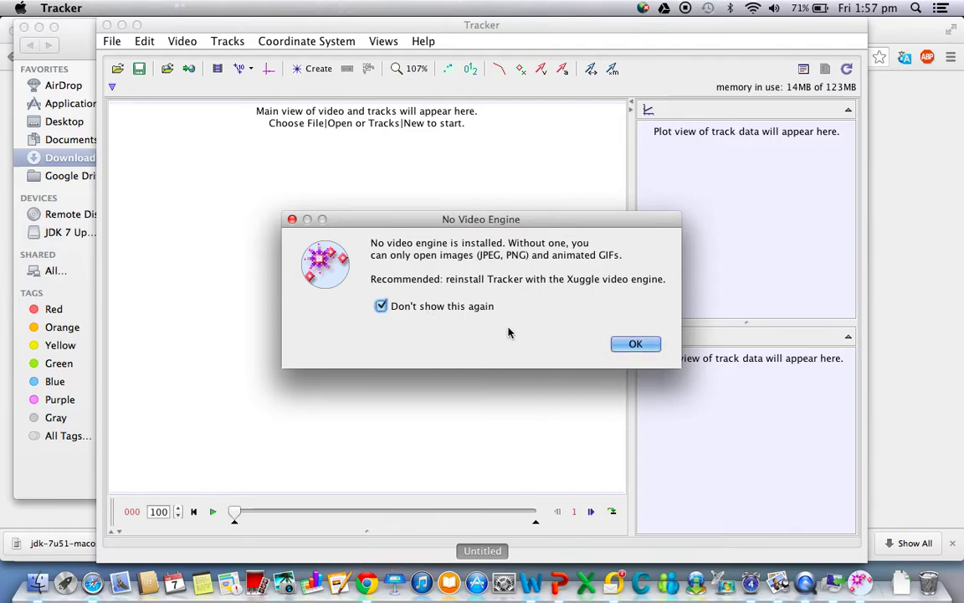
{"action": "left_click", "coordinate": [466, 309]}
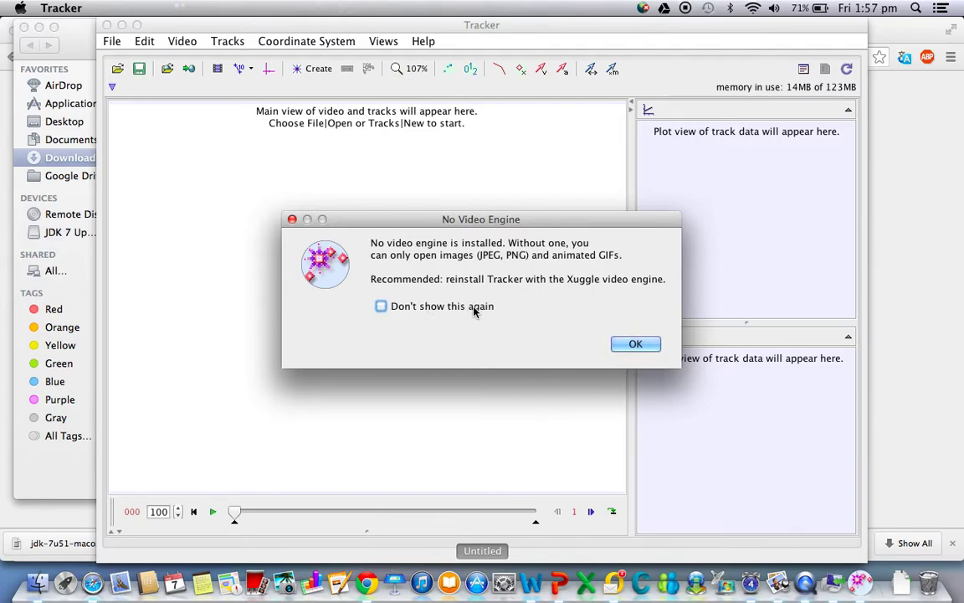
{"action": "left_click", "coordinate": [633, 345]}
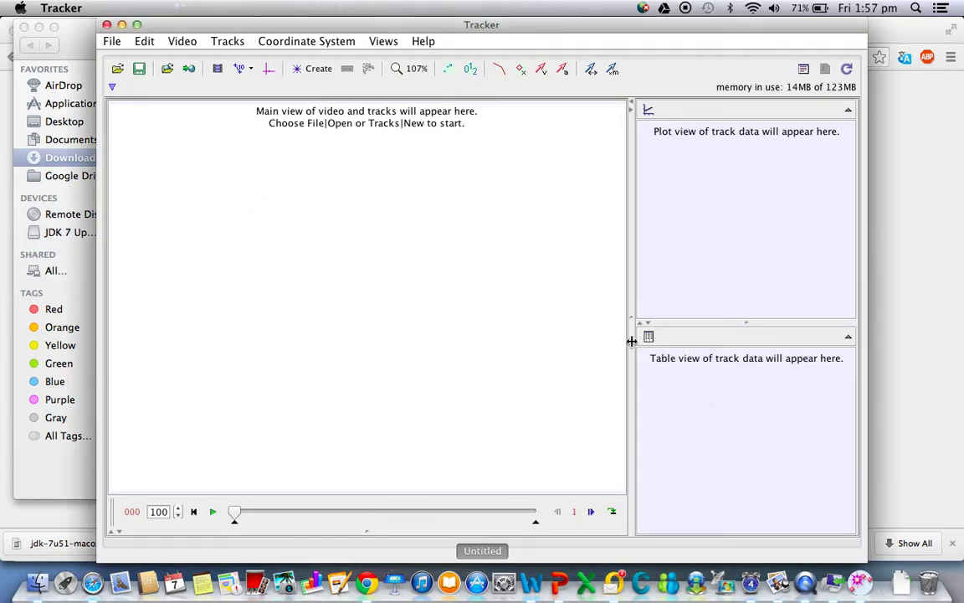
Browse the tracker_home folder in Tracker's dialog for opening files, then close the dialog without opening anything
{"action": "left_click", "coordinate": [183, 42]}
{"action": "mouse_move", "coordinate": [111, 41]}
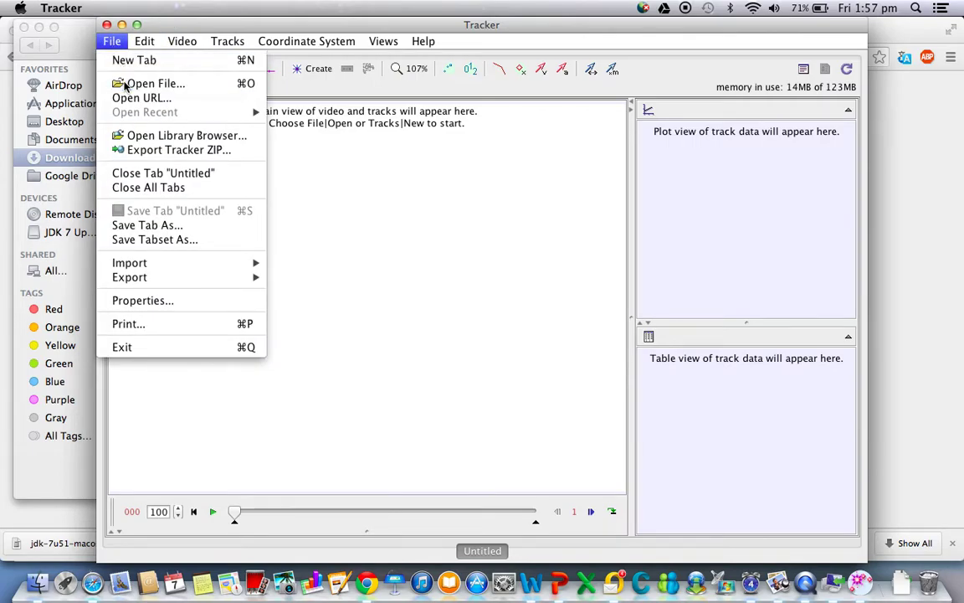
{"action": "left_click", "coordinate": [125, 84]}
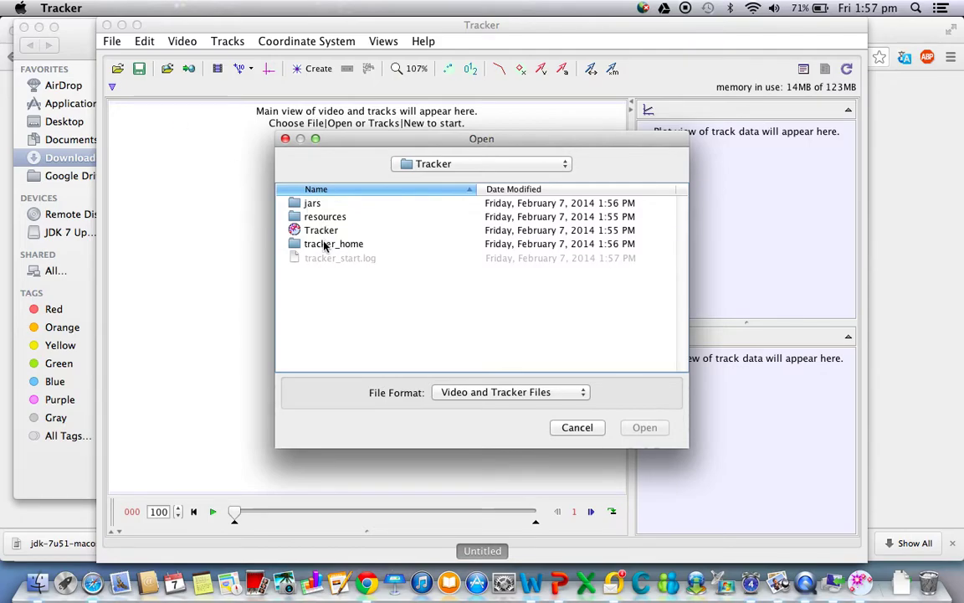
{"action": "double_click", "coordinate": [325, 243]}
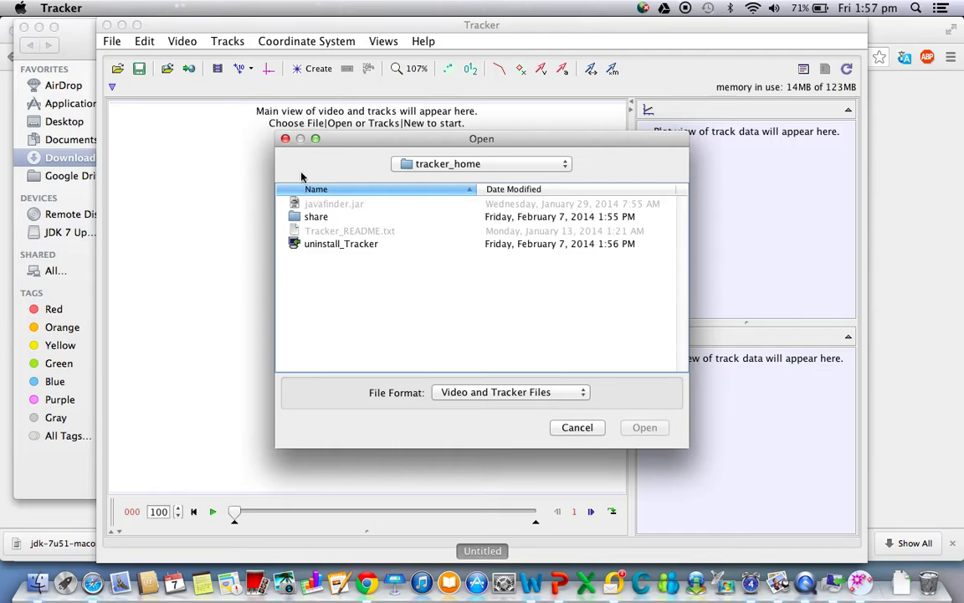
{"action": "left_click", "coordinate": [285, 139]}
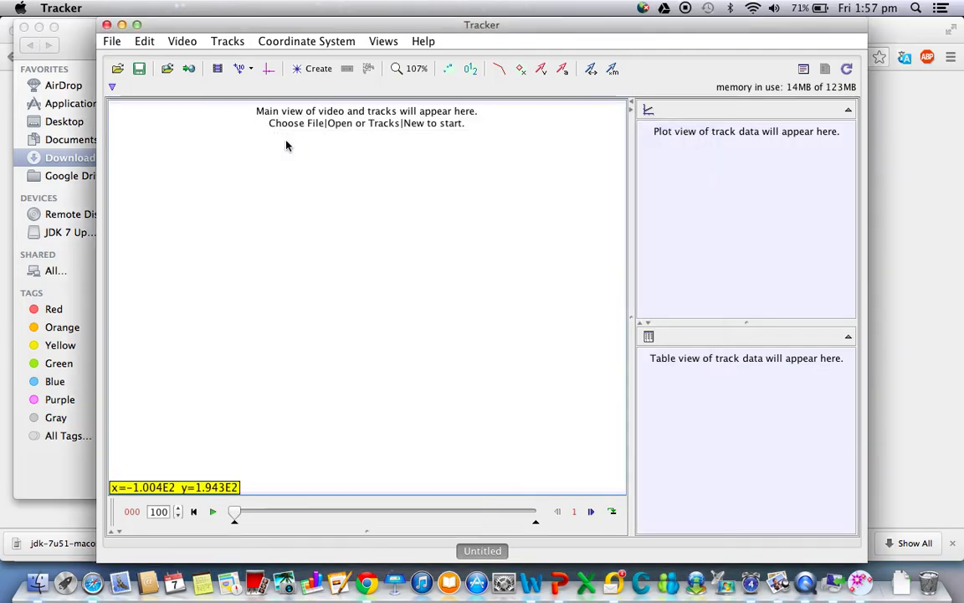